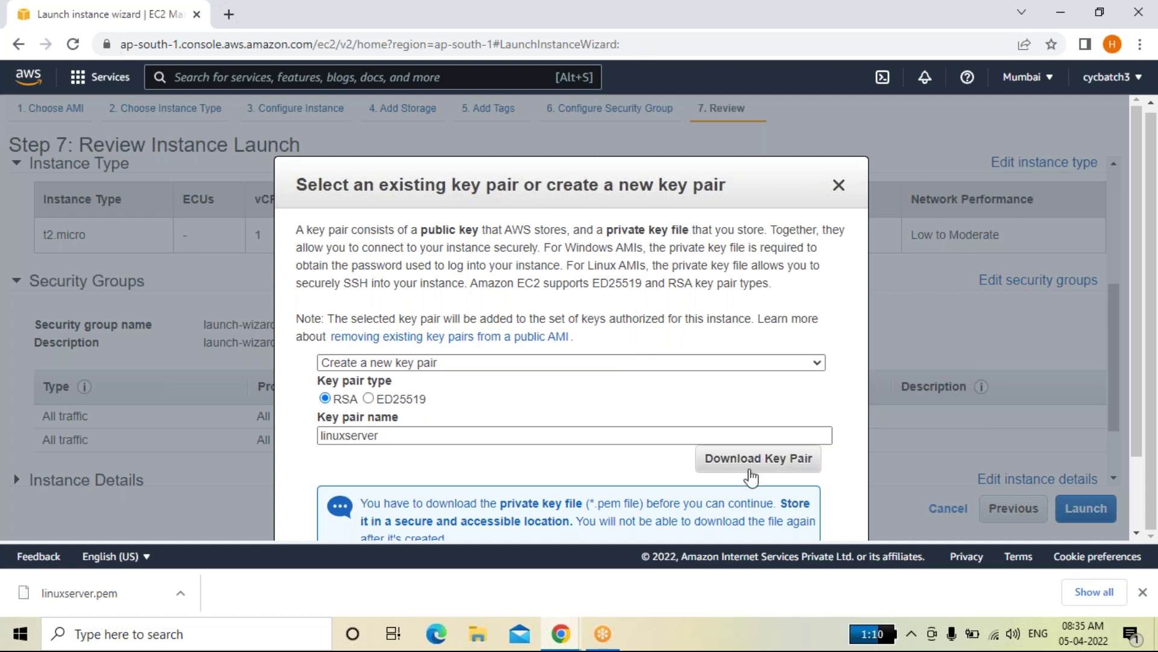
Launch the t2.micro instance with the new linuxserver key pair and open the instances list.
scroll(757, 495, down, 2)
click(768, 513)
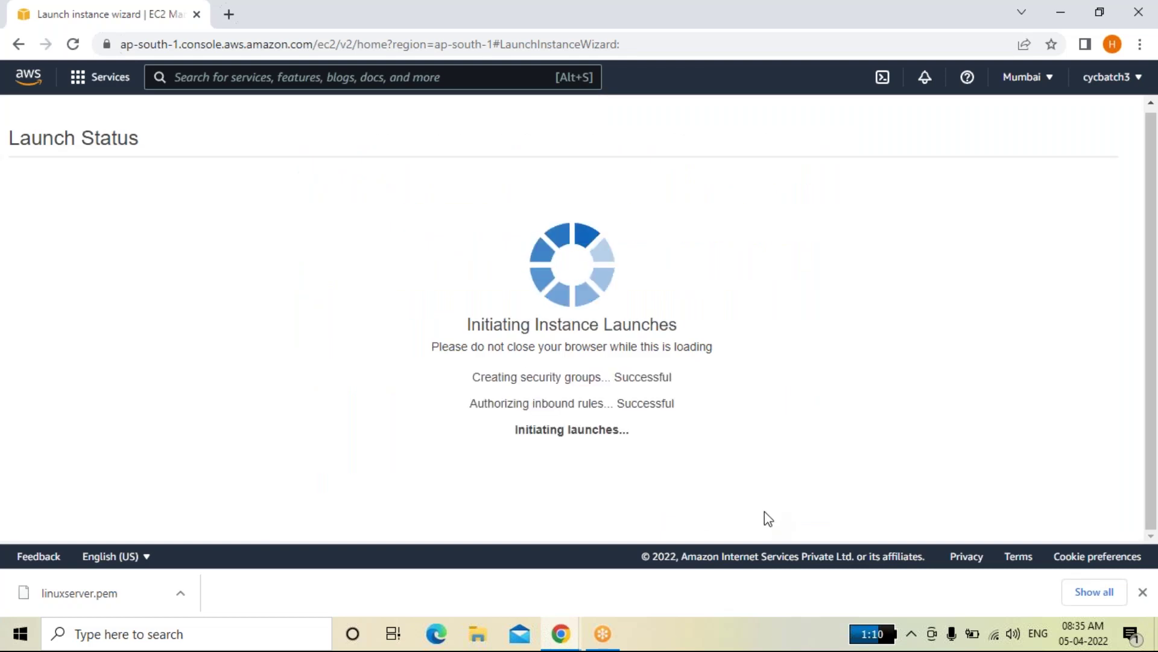
scroll(748, 385, down, 3)
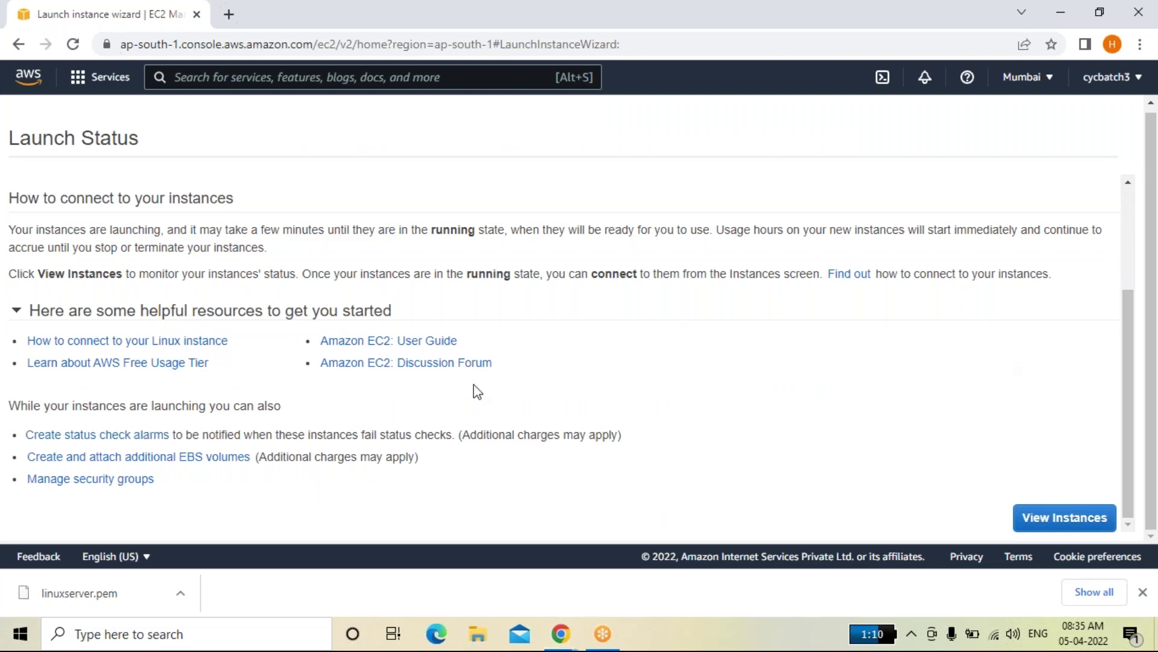
click(1053, 516)
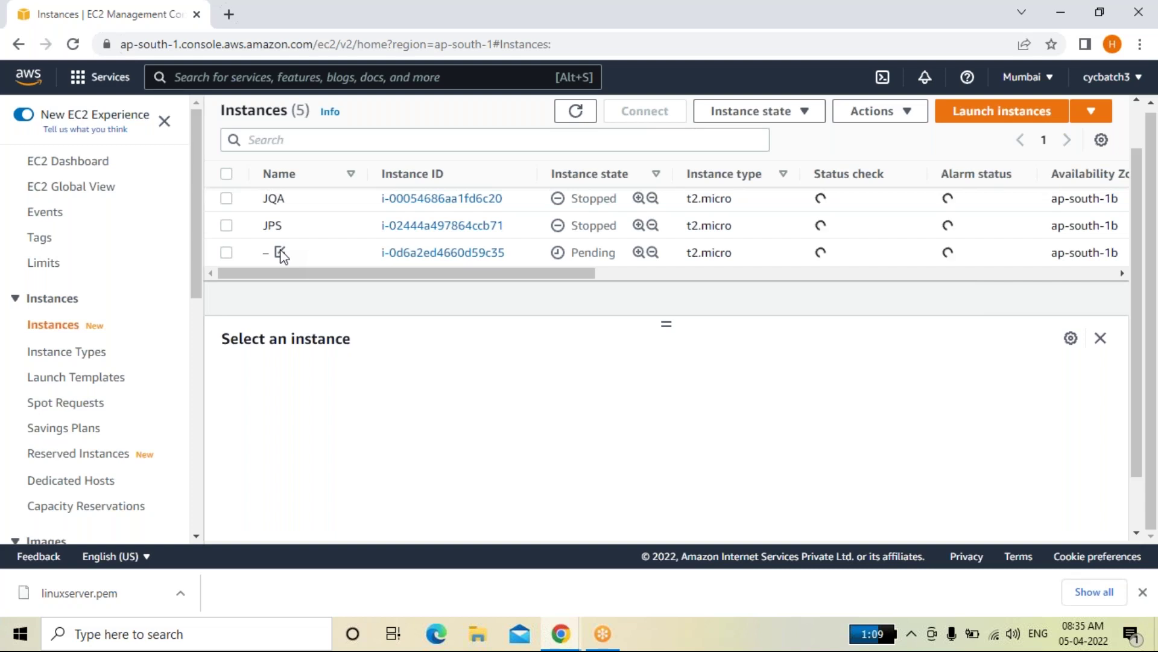
click(280, 253)
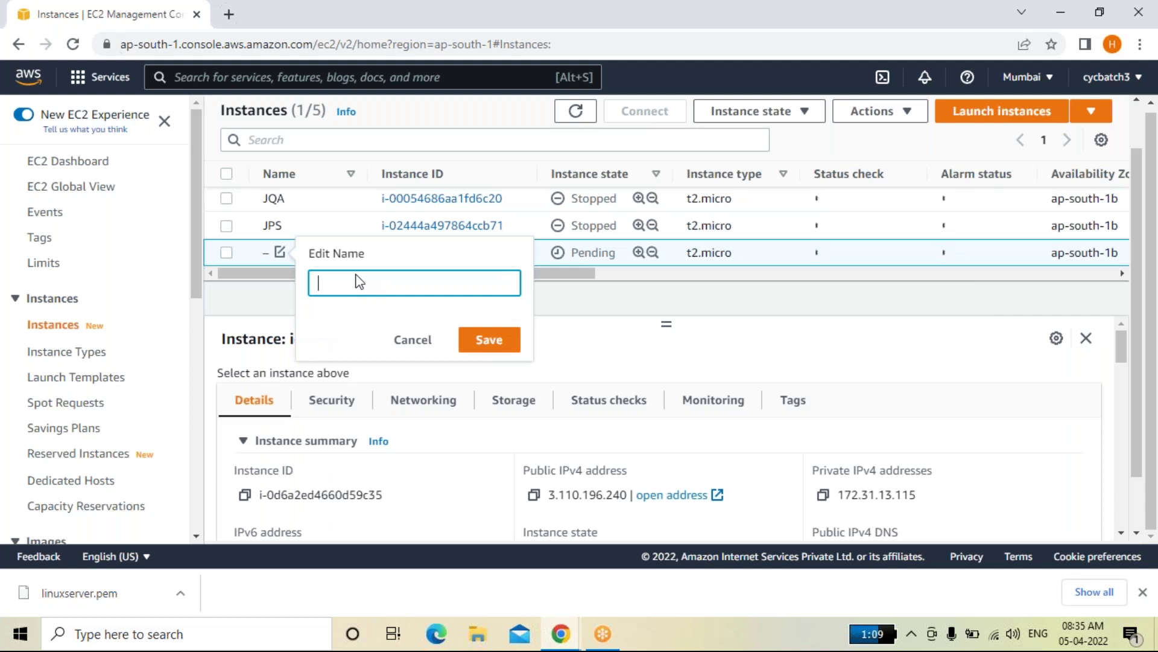
text(LinuxA)
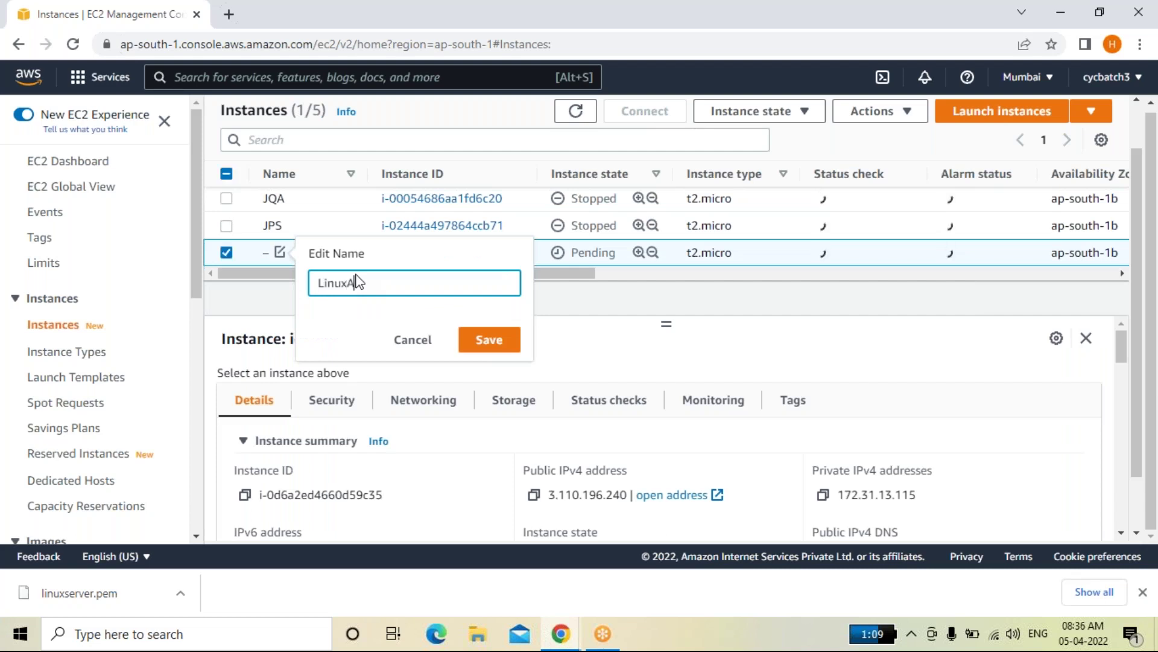
text(dmin)
triple_click(334, 286)
key(BackSpace)
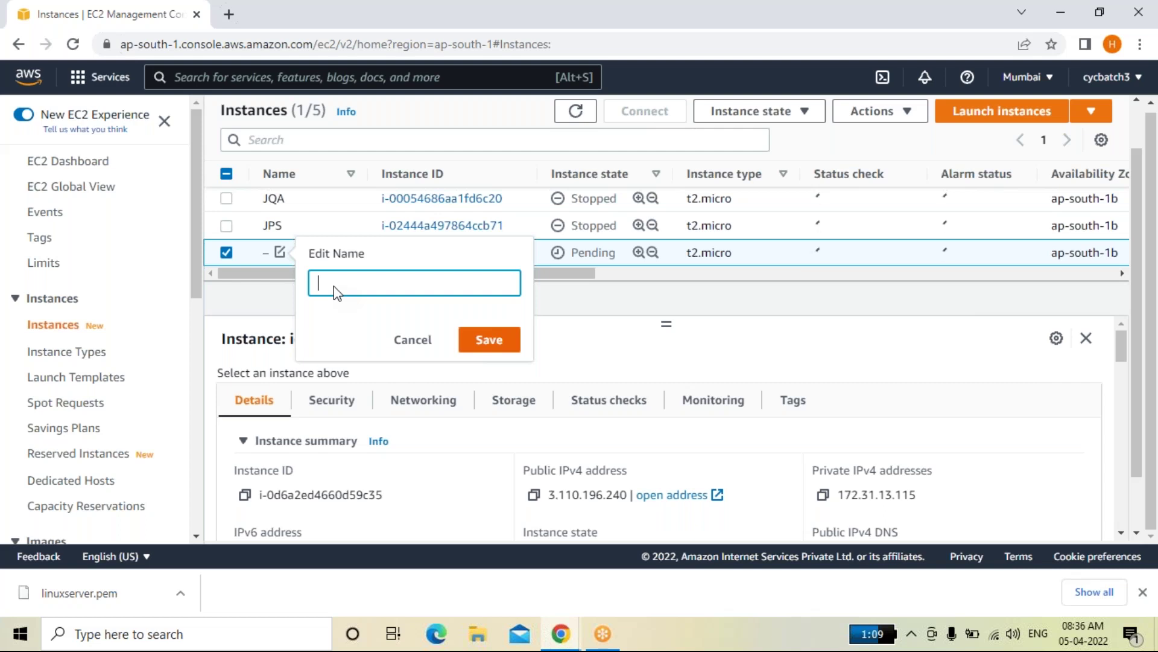
key(Return)
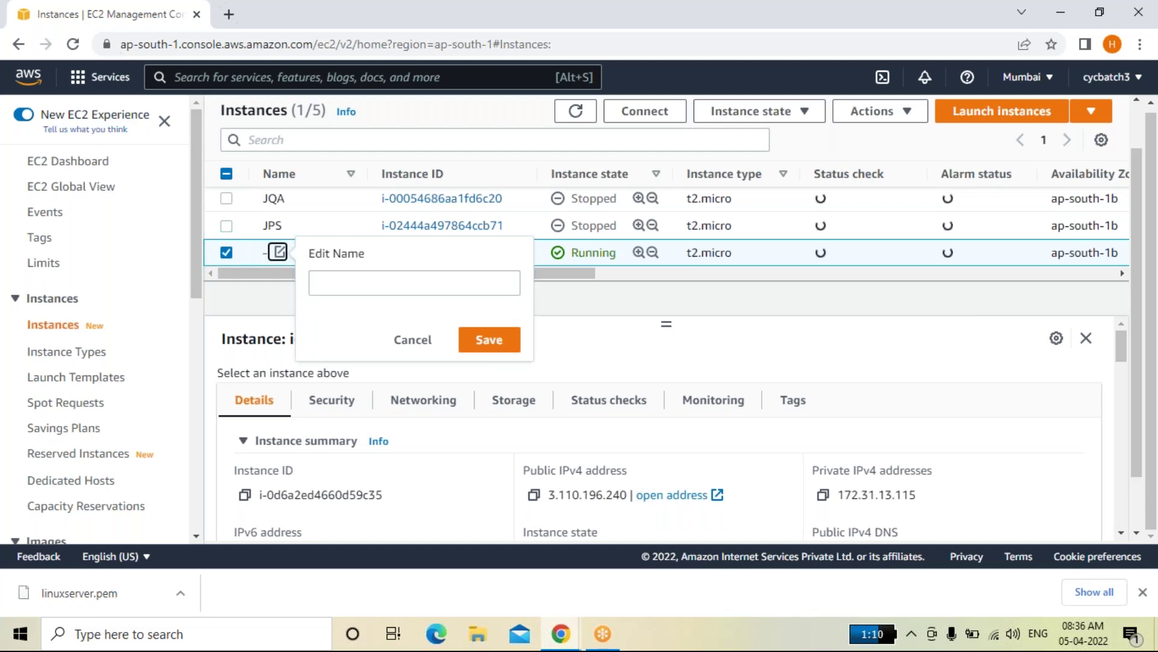
Name the newly launched, unnamed instance Admin and save the name.
click(341, 280)
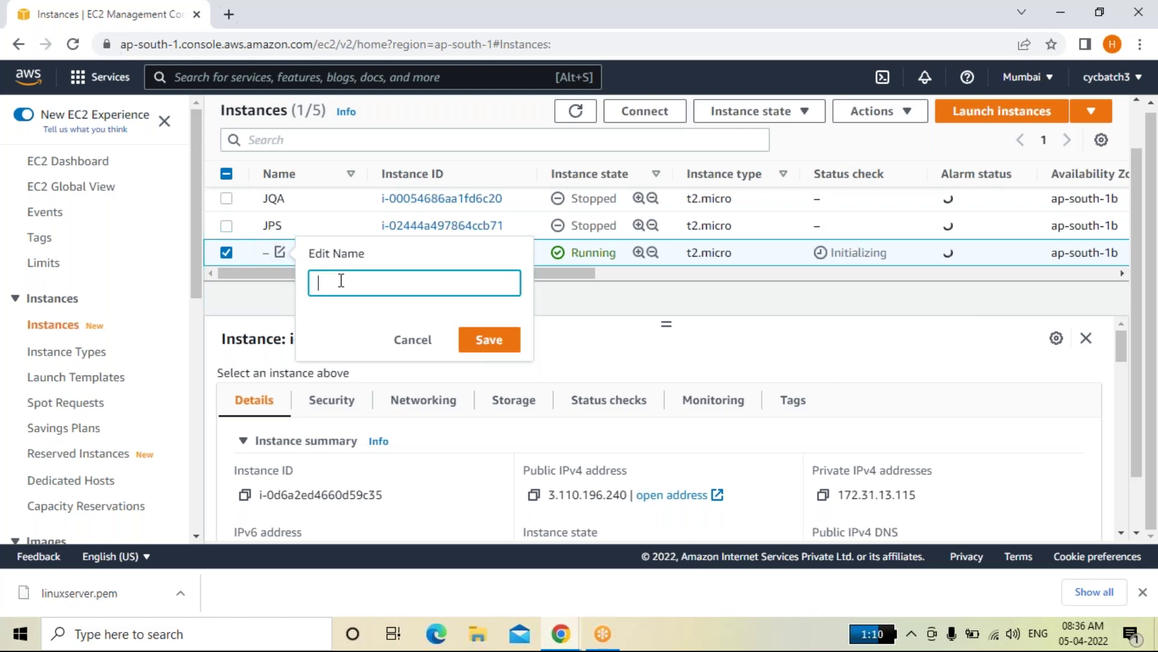
text(ADN)
key(BackSpace)
key(BackSpace)
key(BackSpace)
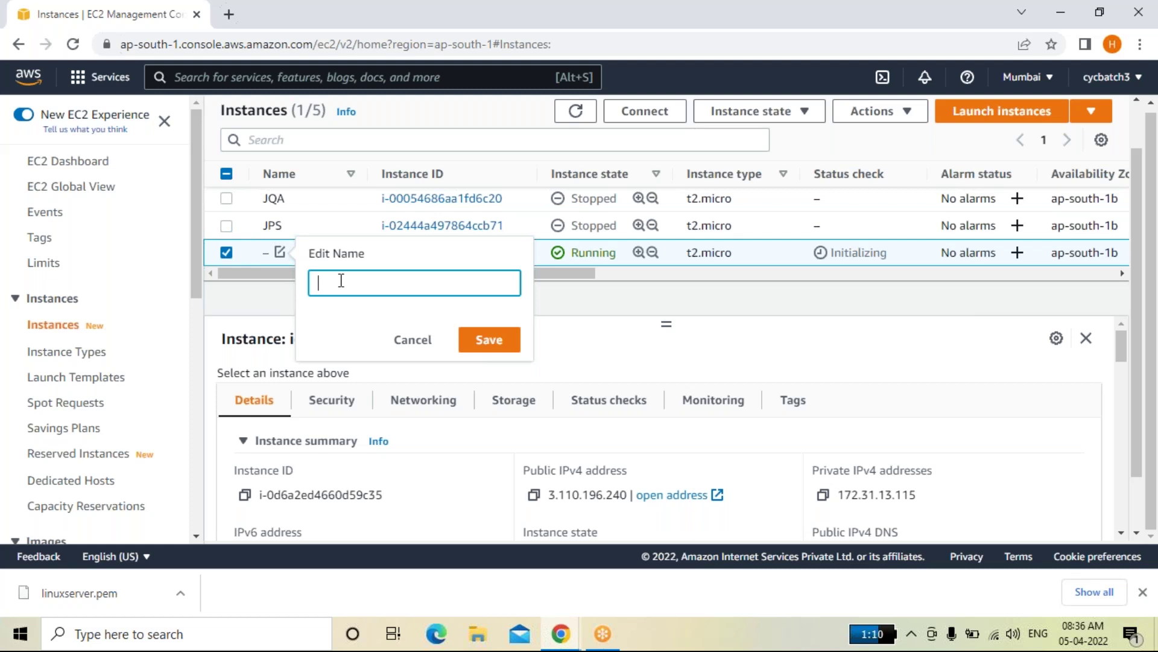
text(Admin)
click(487, 340)
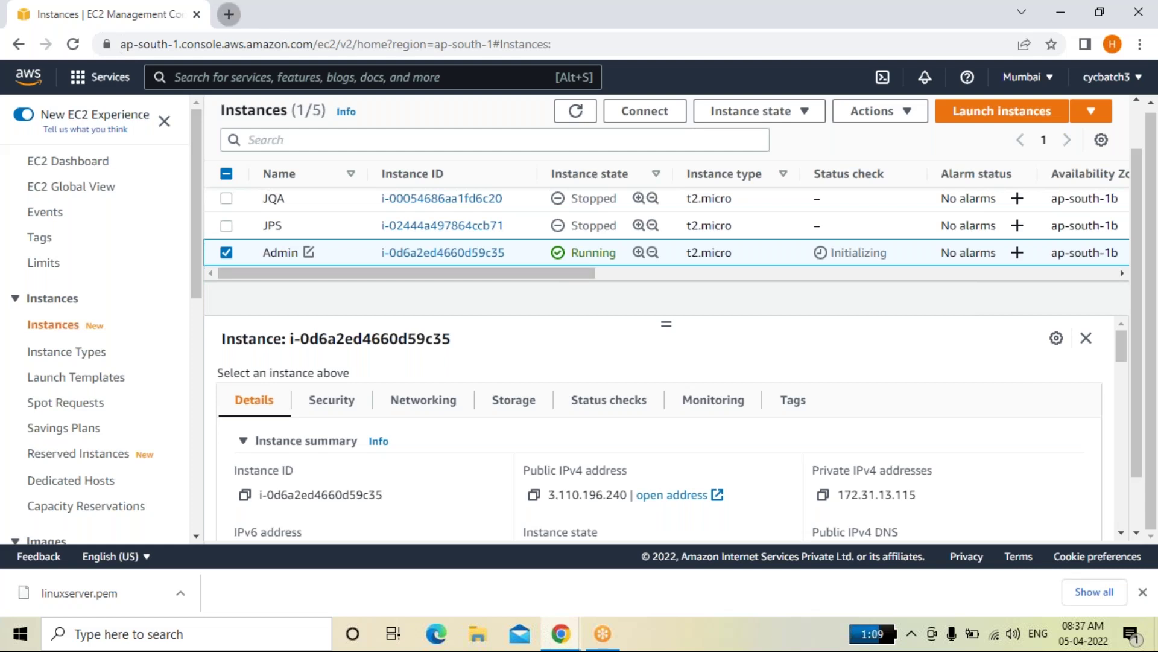
Search the web for "git bash download" in a new tab and download 64-bit Git for Windows Setup from git-scm.com.
click(229, 14)
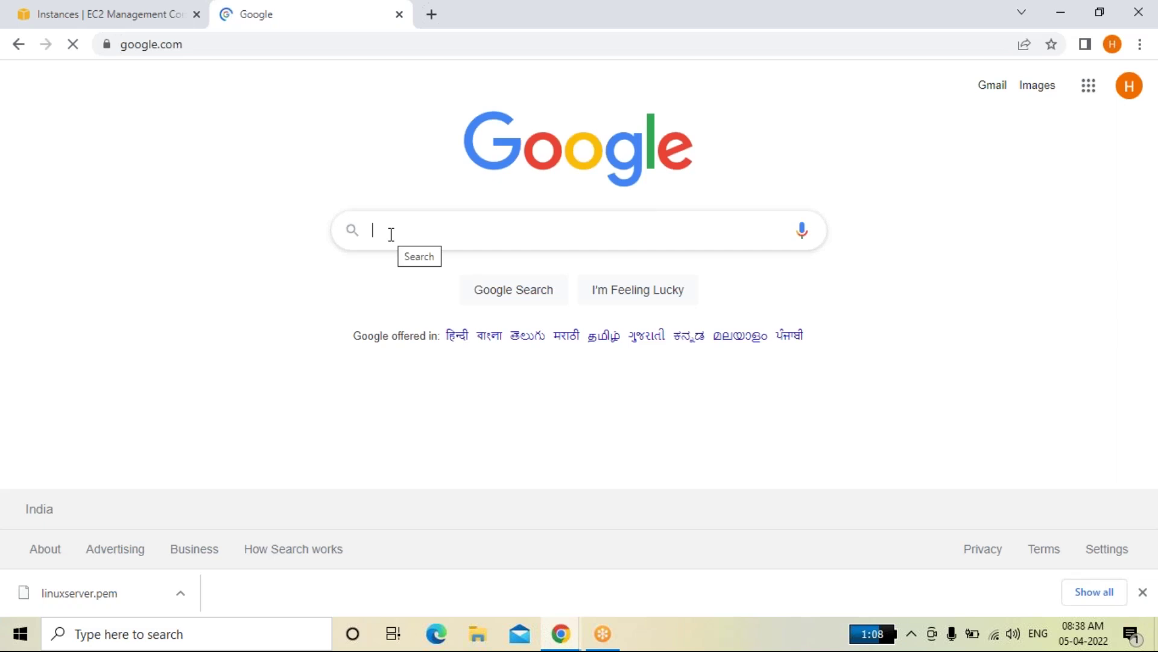
text(git)
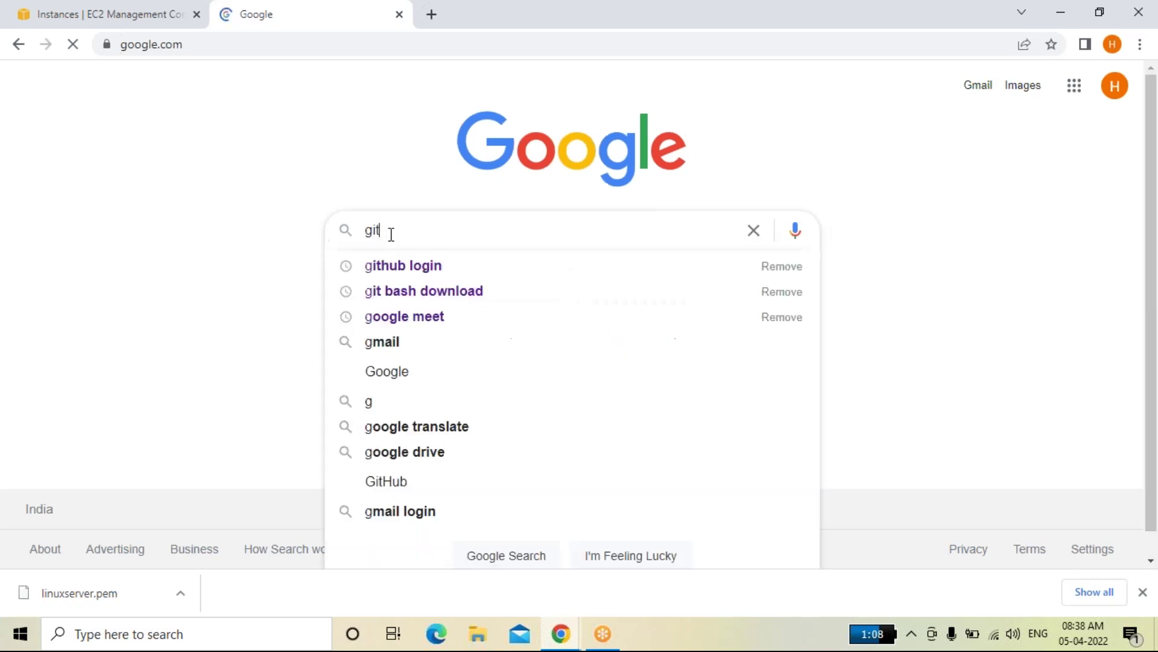
text( bash)
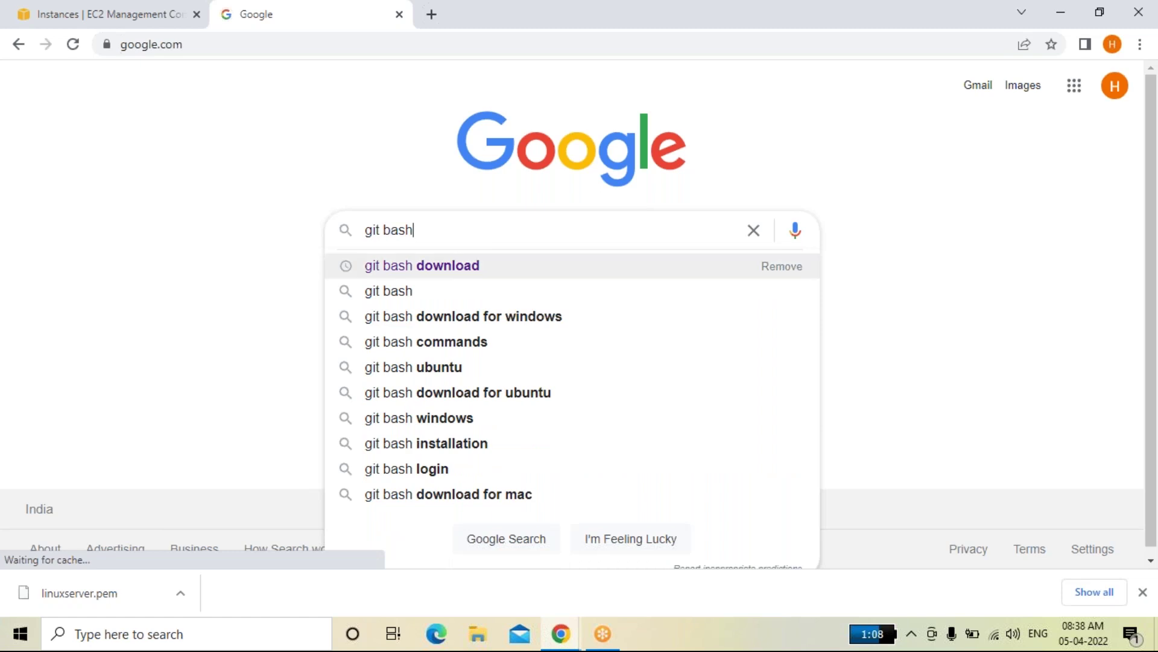
click(410, 266)
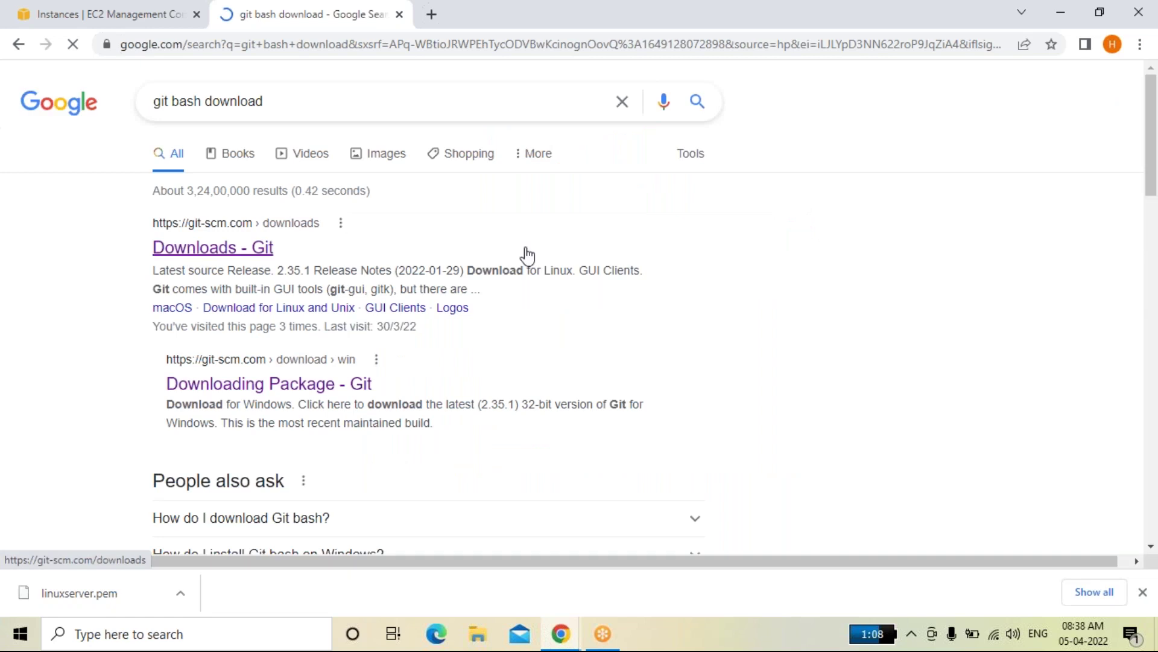
click(213, 247)
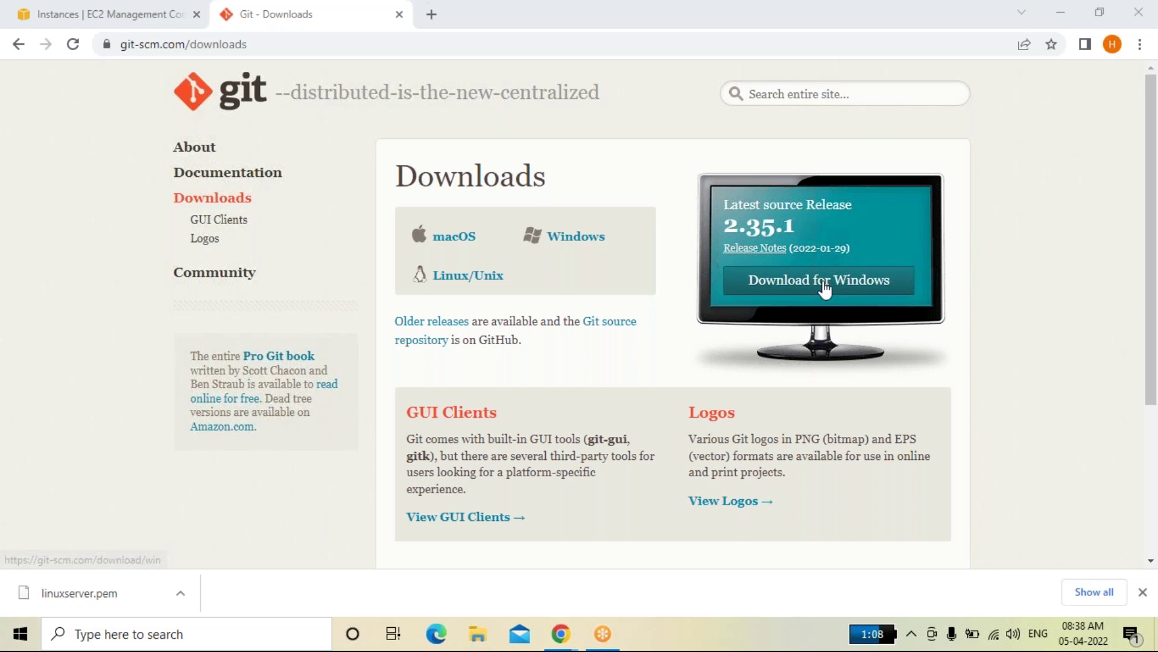
click(825, 290)
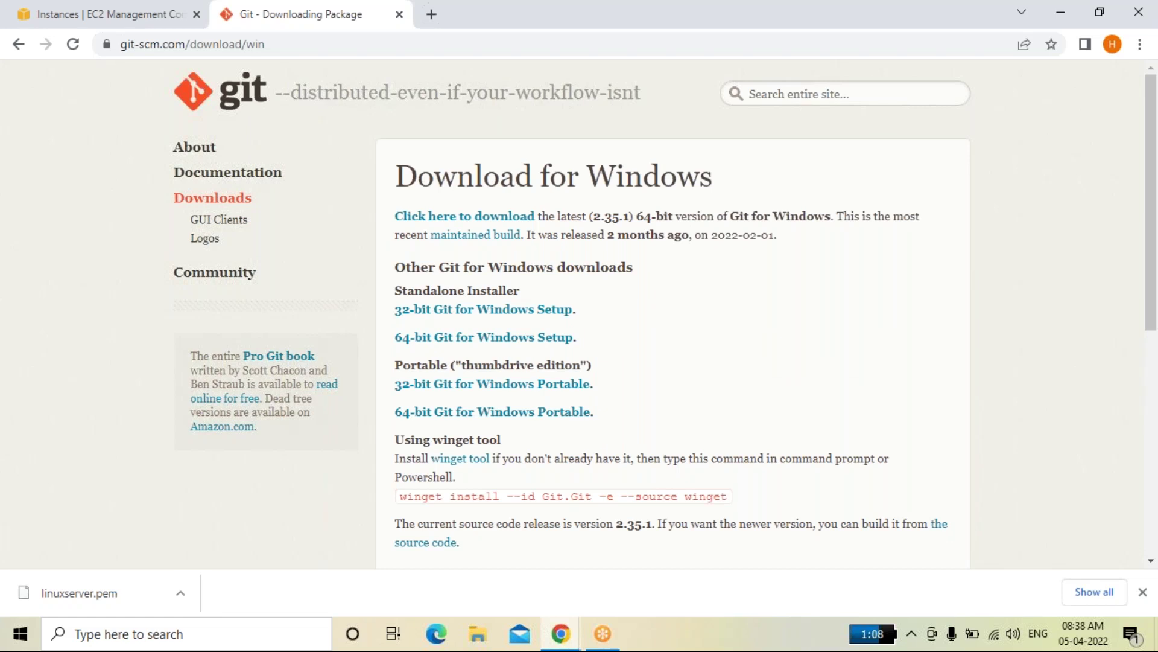
click(468, 338)
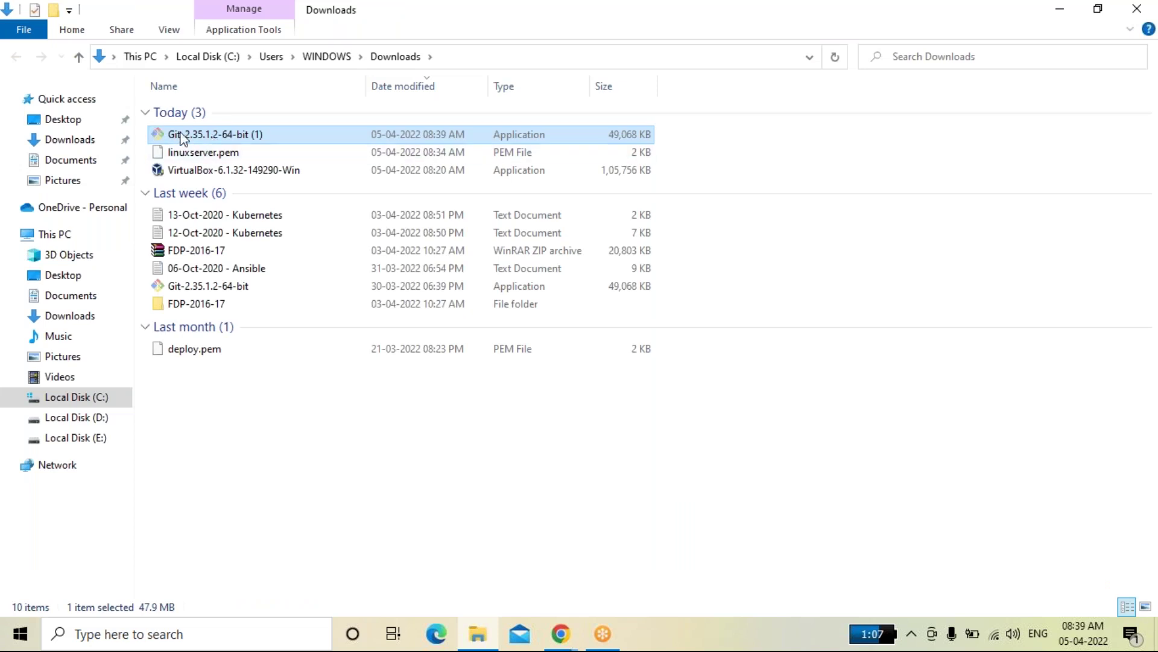
double_click(192, 134)
right_click(192, 134)
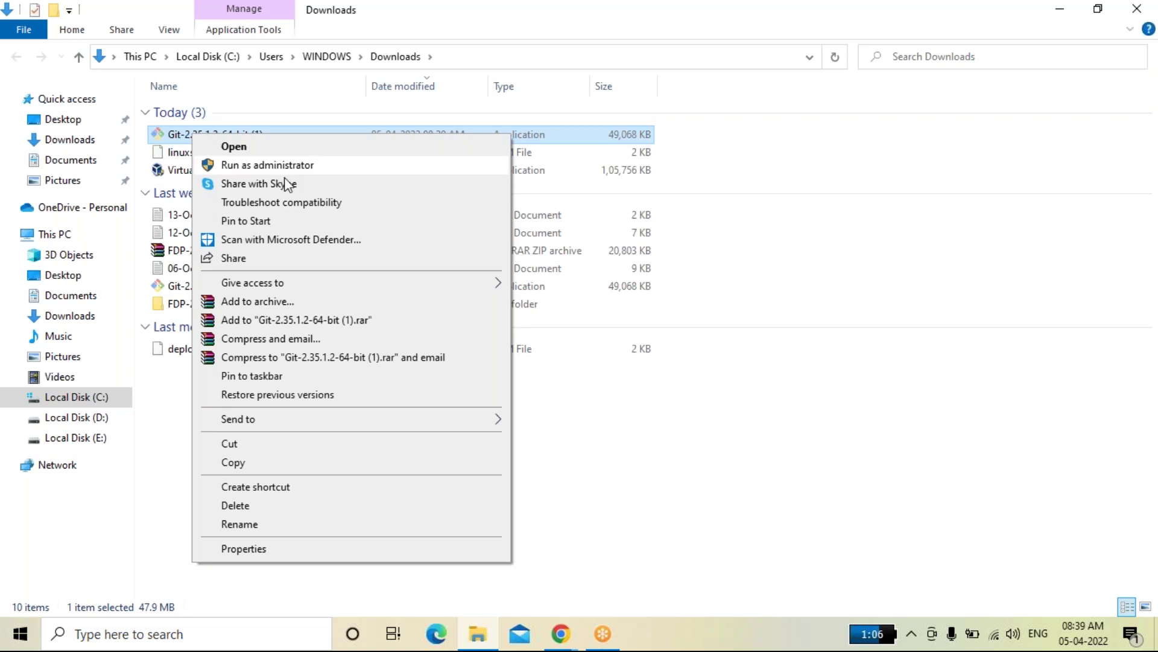
key(Escape)
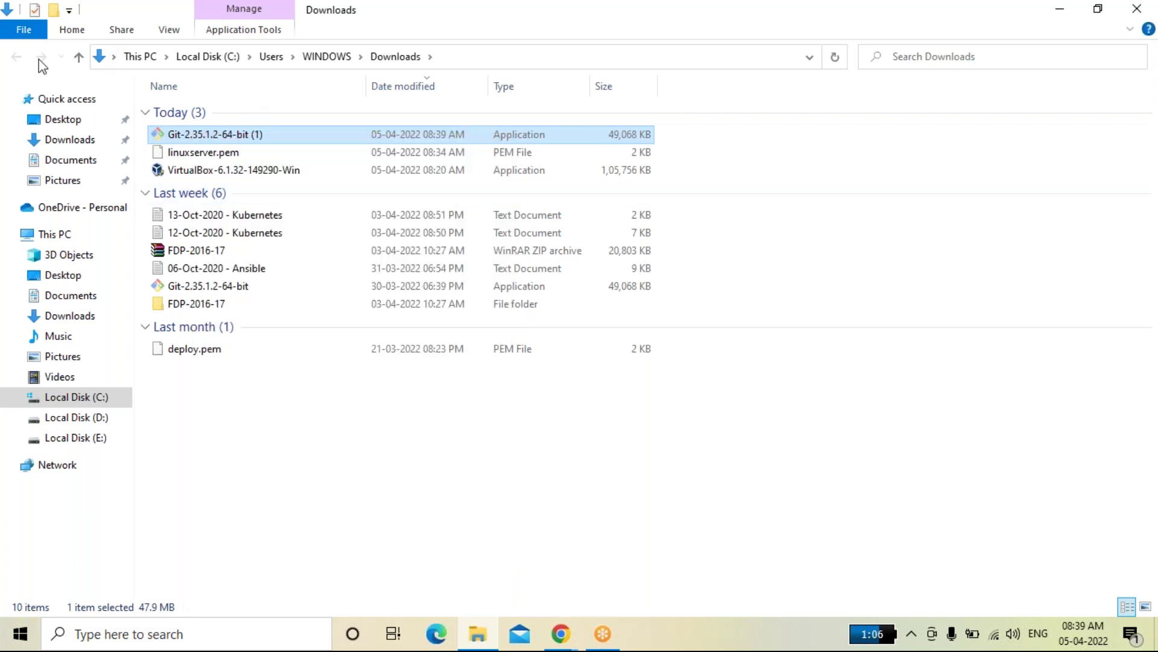
click(181, 193)
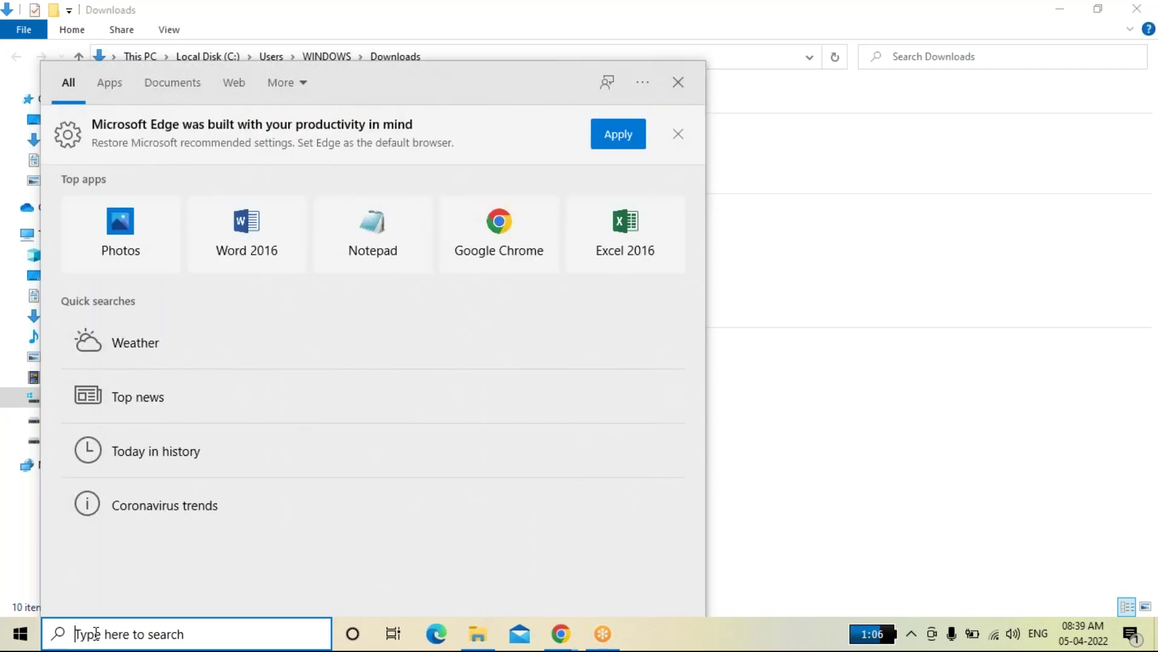
Launch Git Bash by searching Windows for git, and close its window again.
text(g)
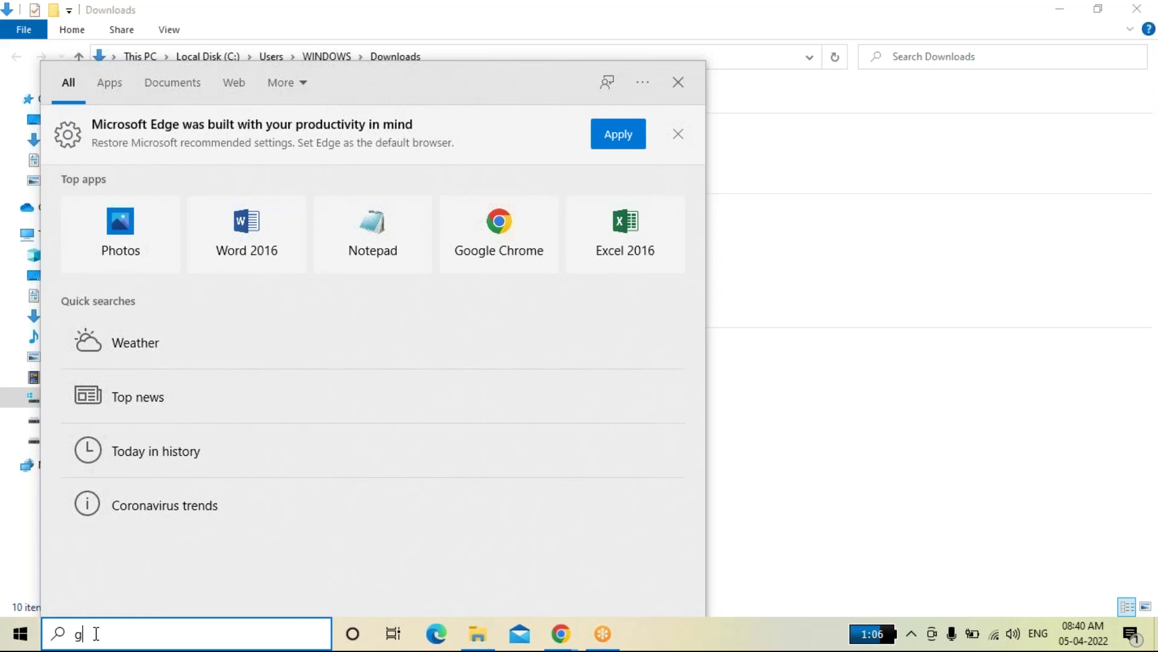
text(it)
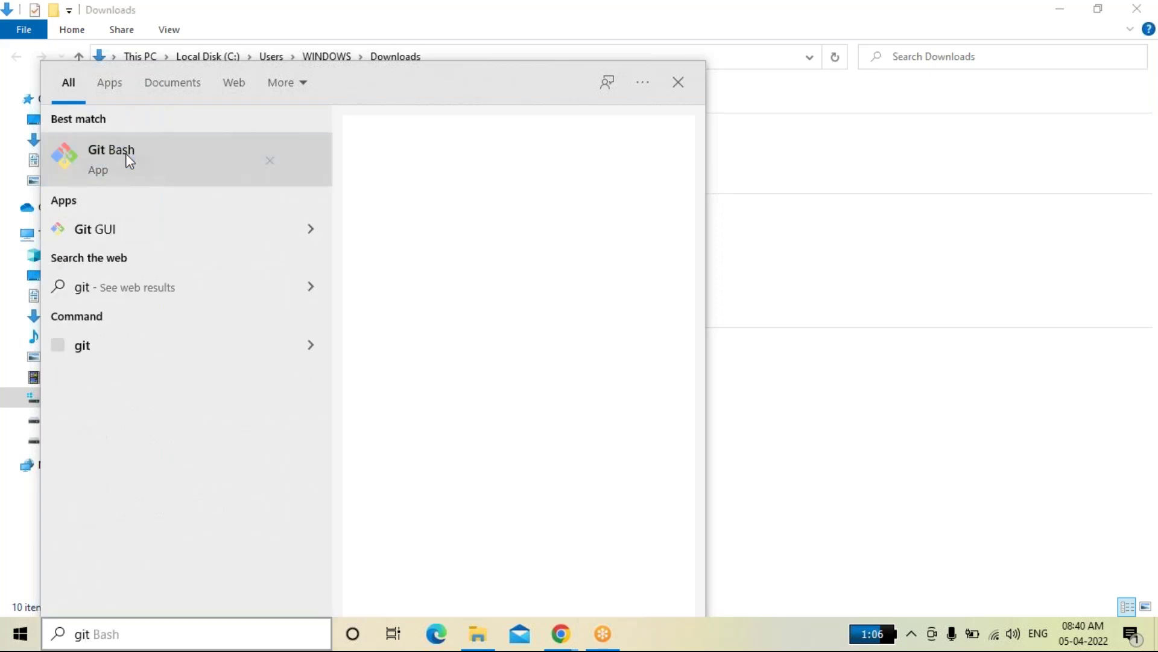
click(126, 153)
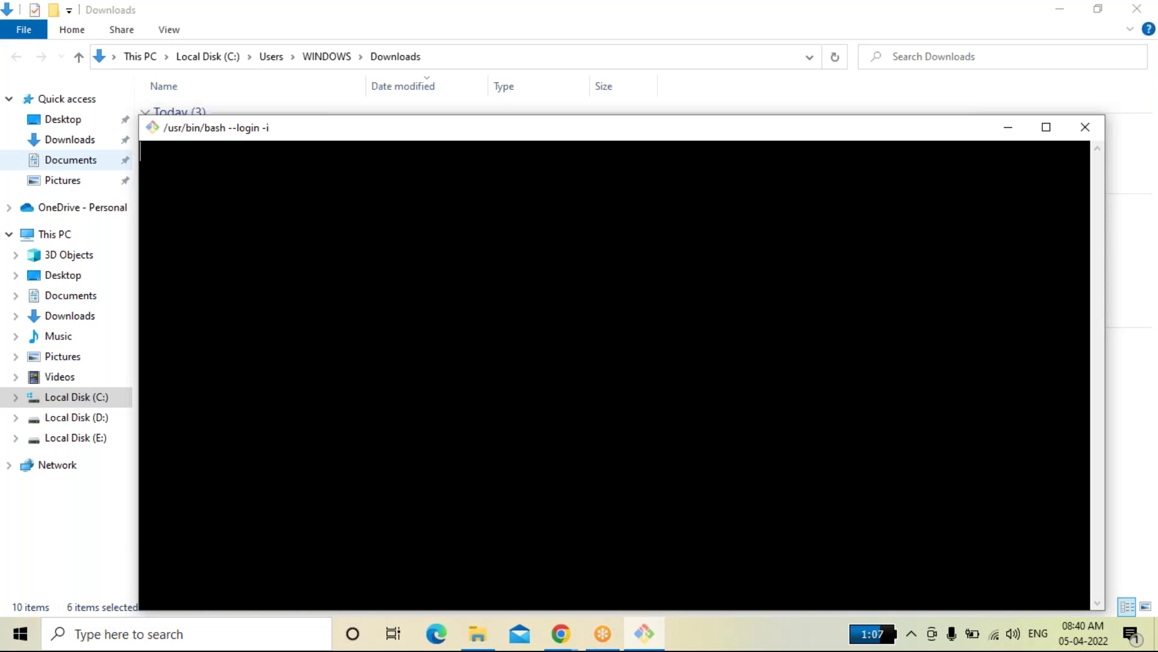
click(1046, 126)
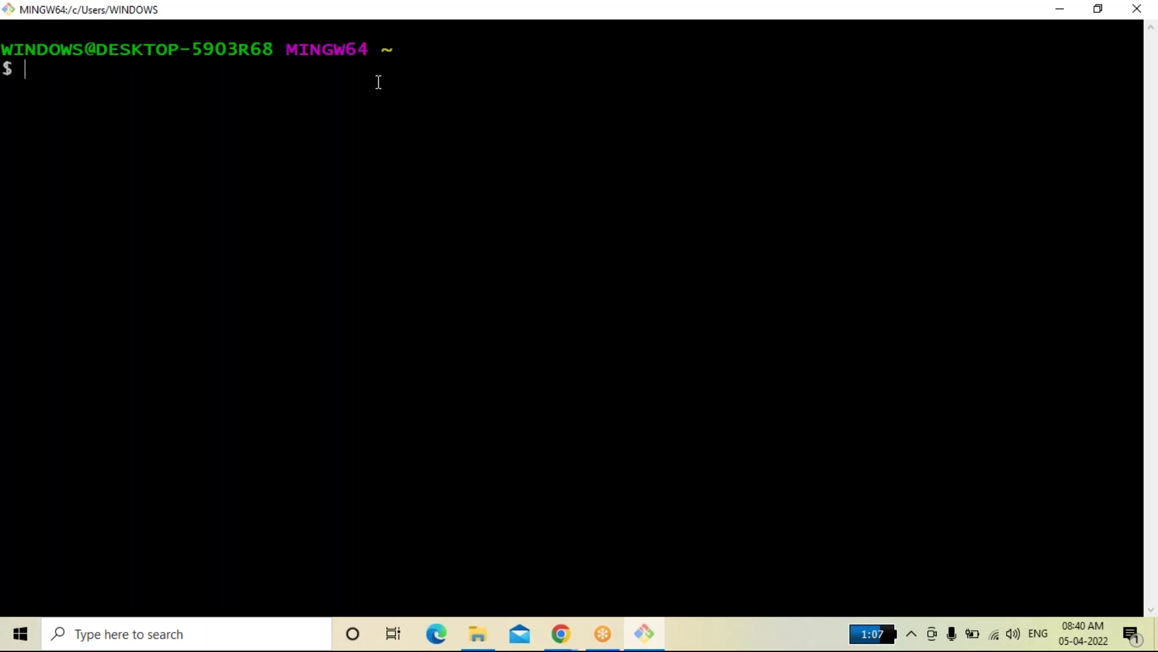
key(super+Down)
drag(408, 11, 390, 115)
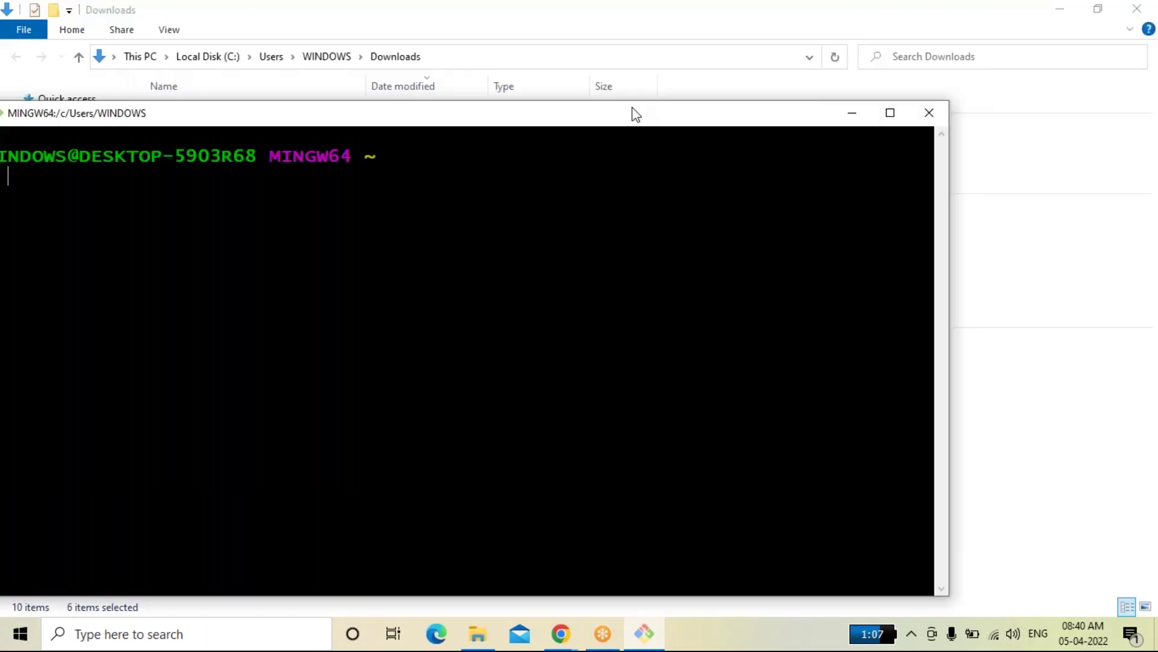
click(926, 117)
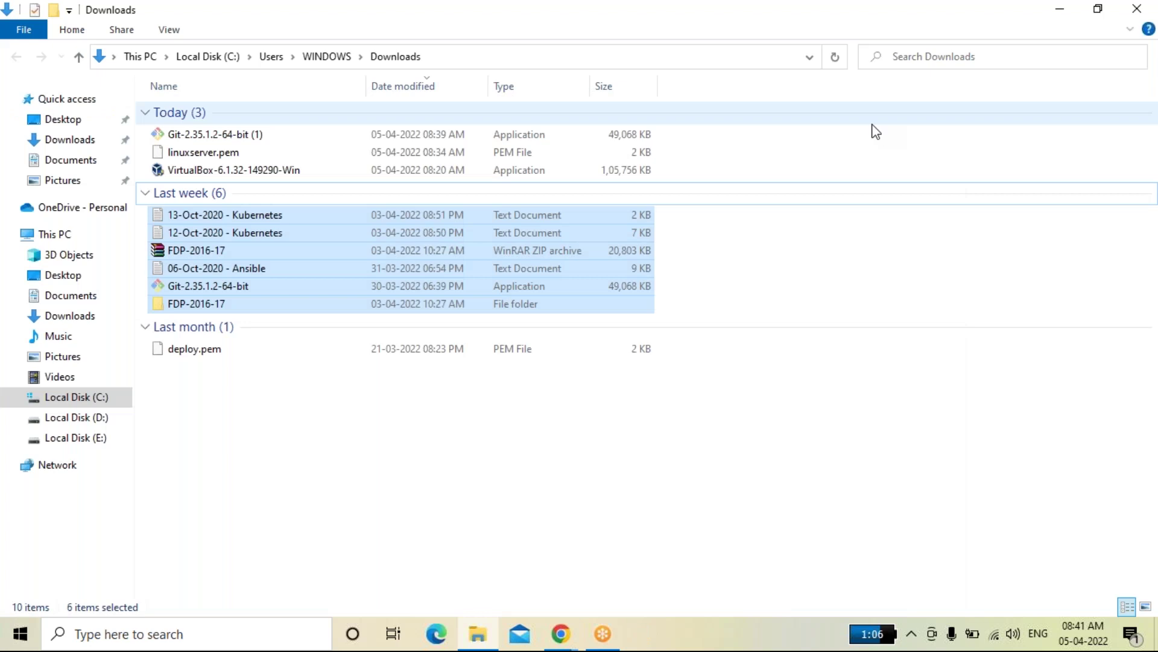
Open Git Bash directly in the Downloads folder that holds linuxserver.pem.
click(834, 153)
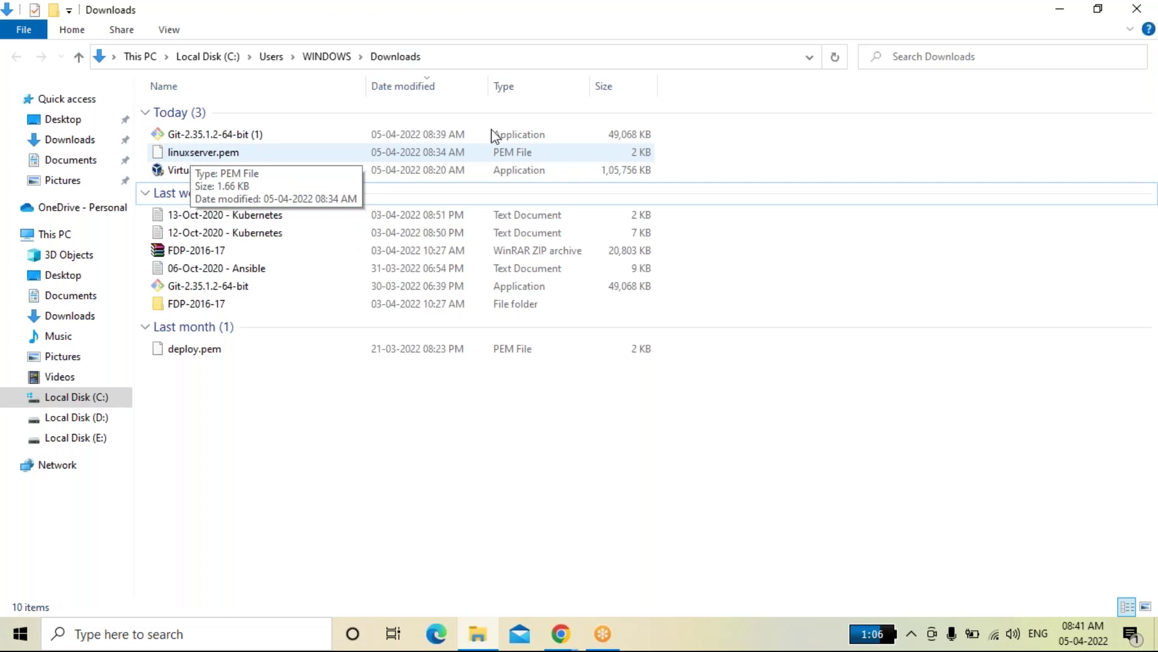
right_click(715, 148)
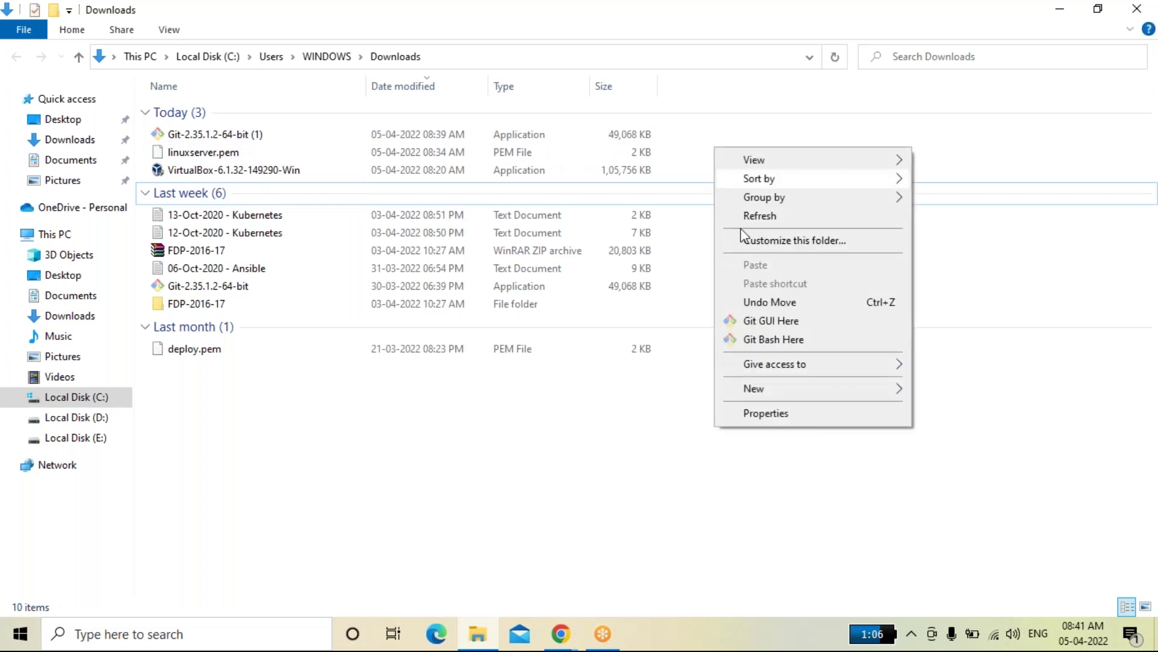
click(756, 339)
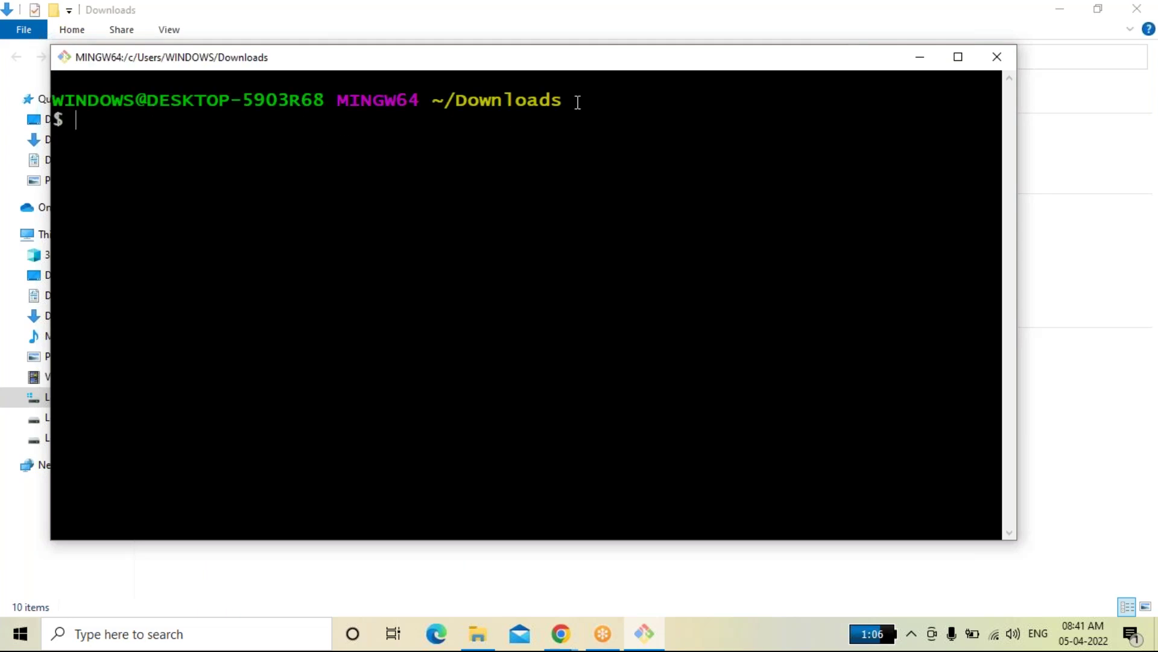
drag(578, 102, 427, 101)
click(523, 139)
Switch to the EC2 console in Chrome and open the SSH client connection instructions for the Admin instance.
click(555, 637)
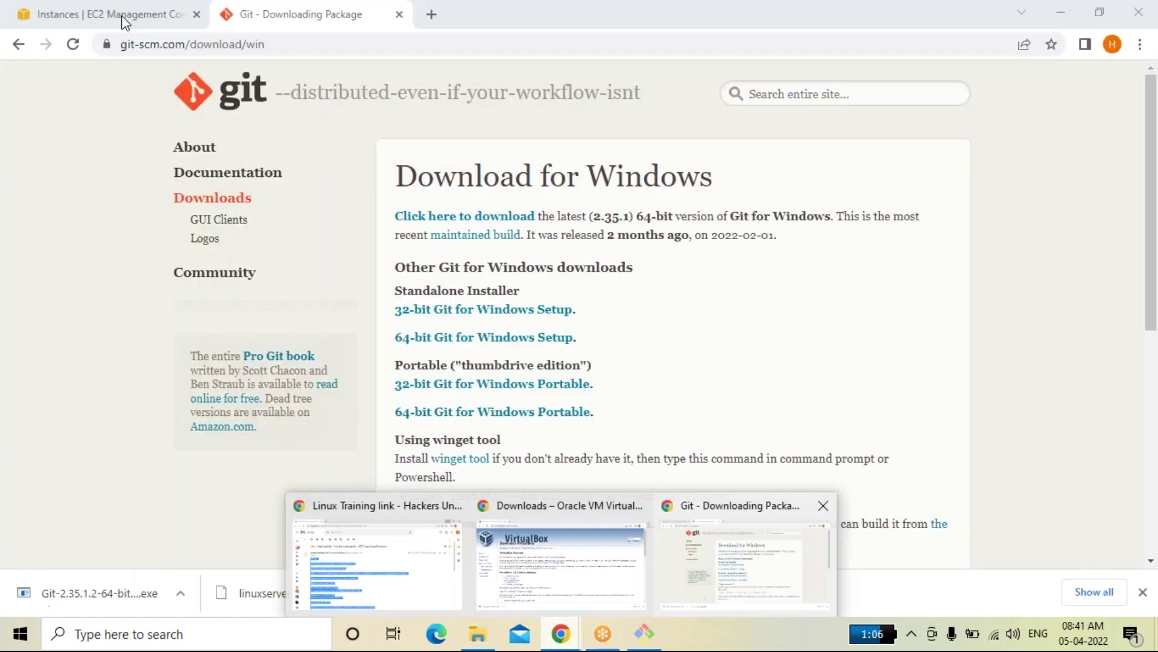
click(703, 596)
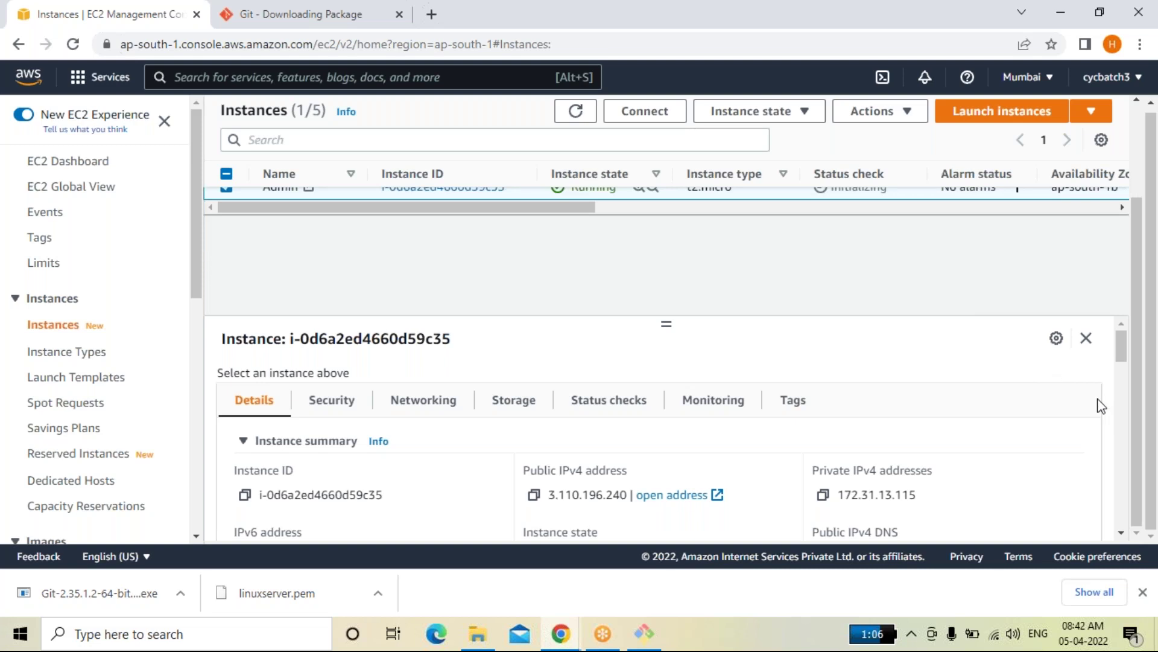
scroll(589, 418, down, 5)
scroll(590, 440, up, 3)
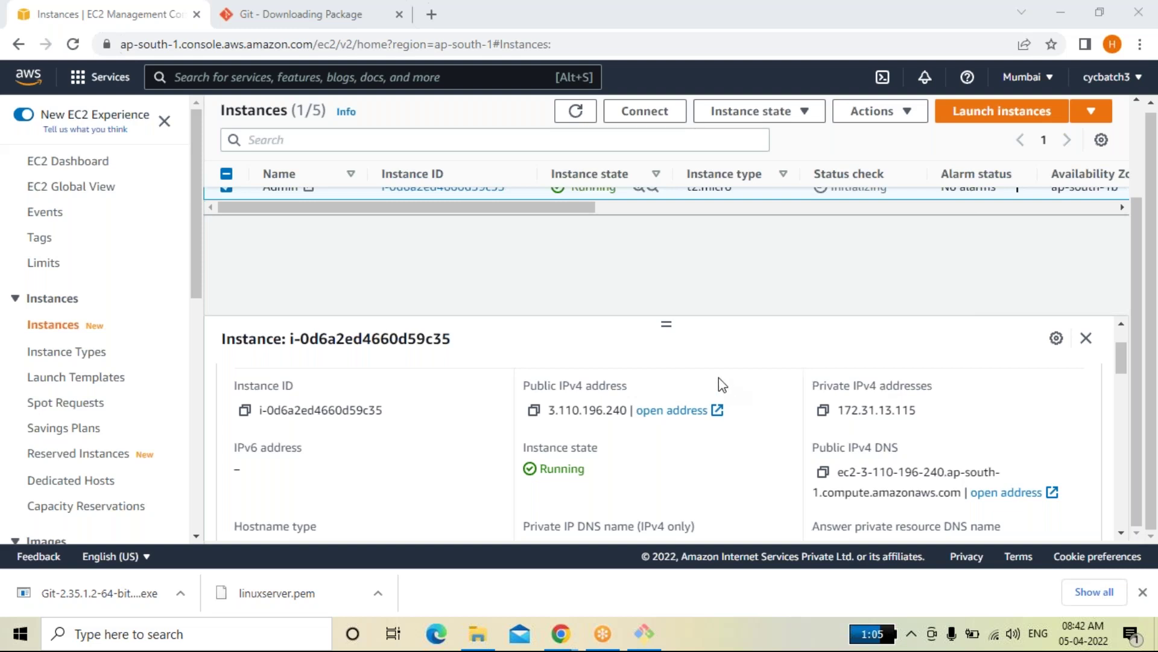
scroll(719, 377, up, 2)
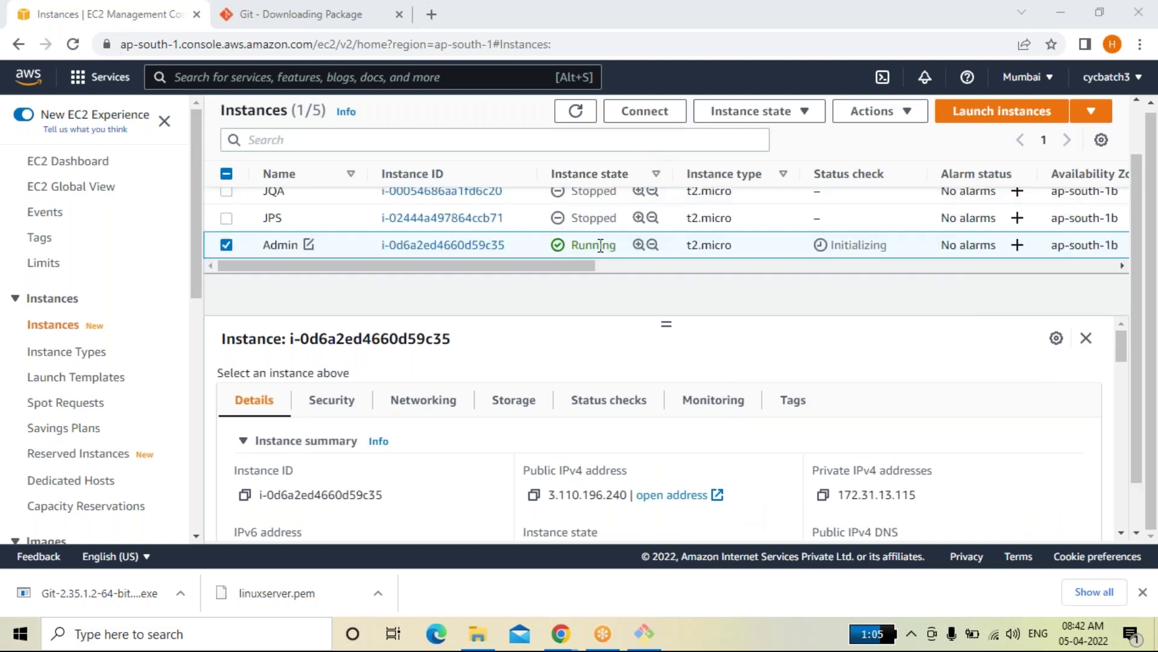
scroll(610, 242, up, 2)
click(654, 118)
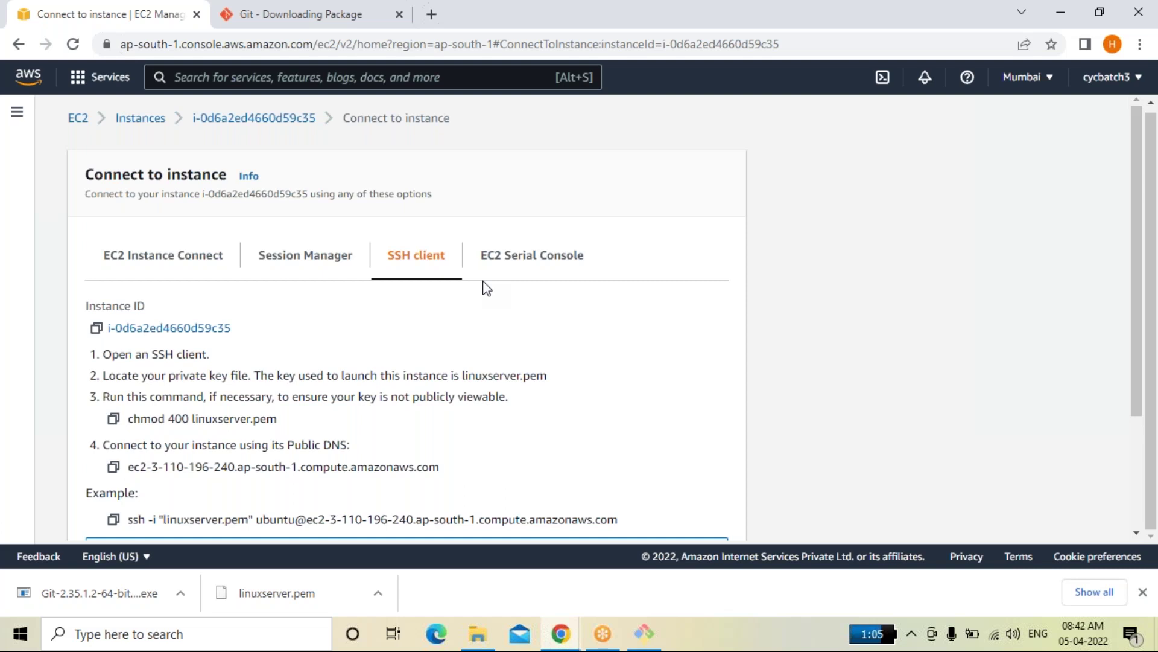
scroll(486, 288, down, 3)
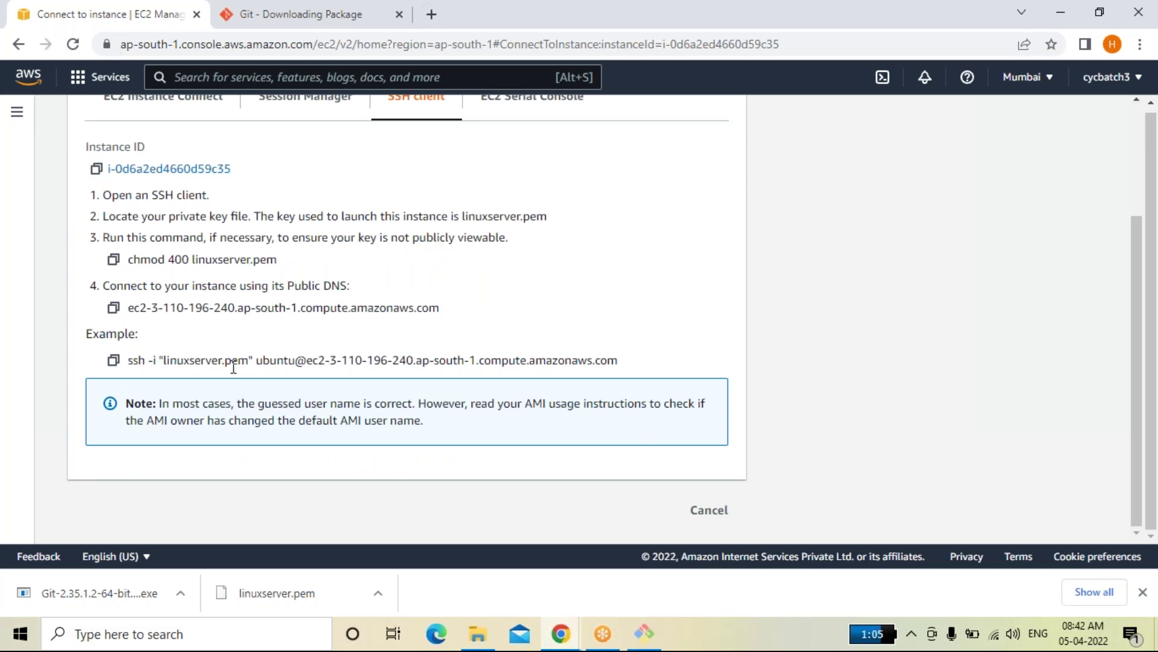
Copy the example ssh command for linuxserver.pem from the connection instructions, switch to Git Bash, paste it at the prompt and maximize the window.
click(114, 362)
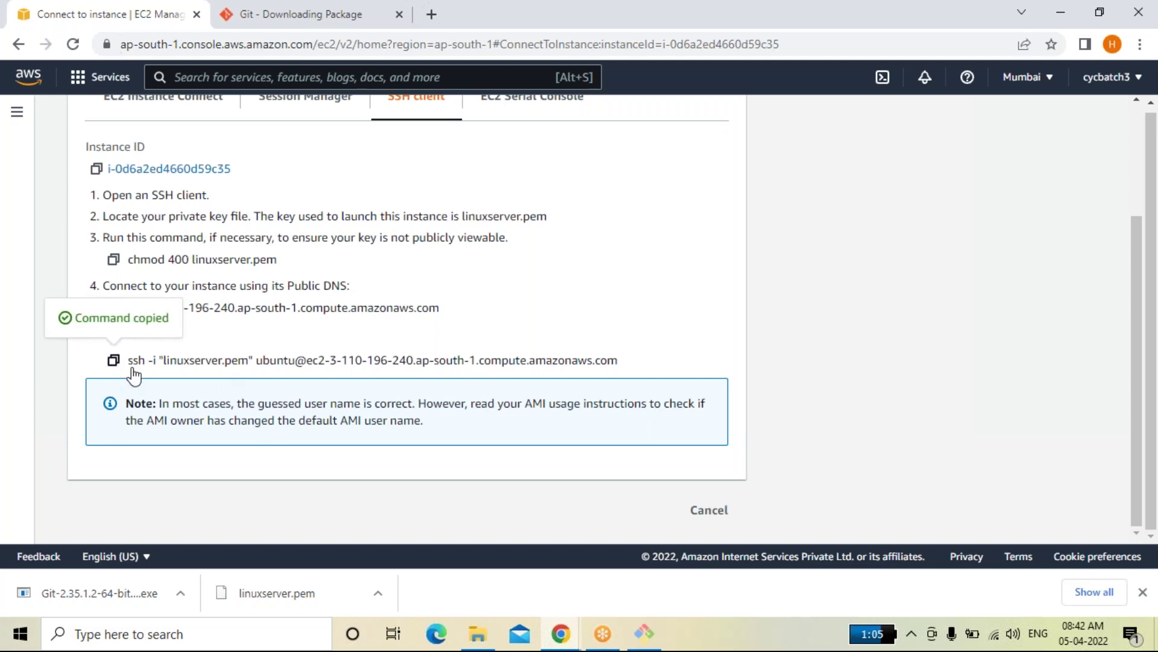
click(633, 640)
right_click(159, 128)
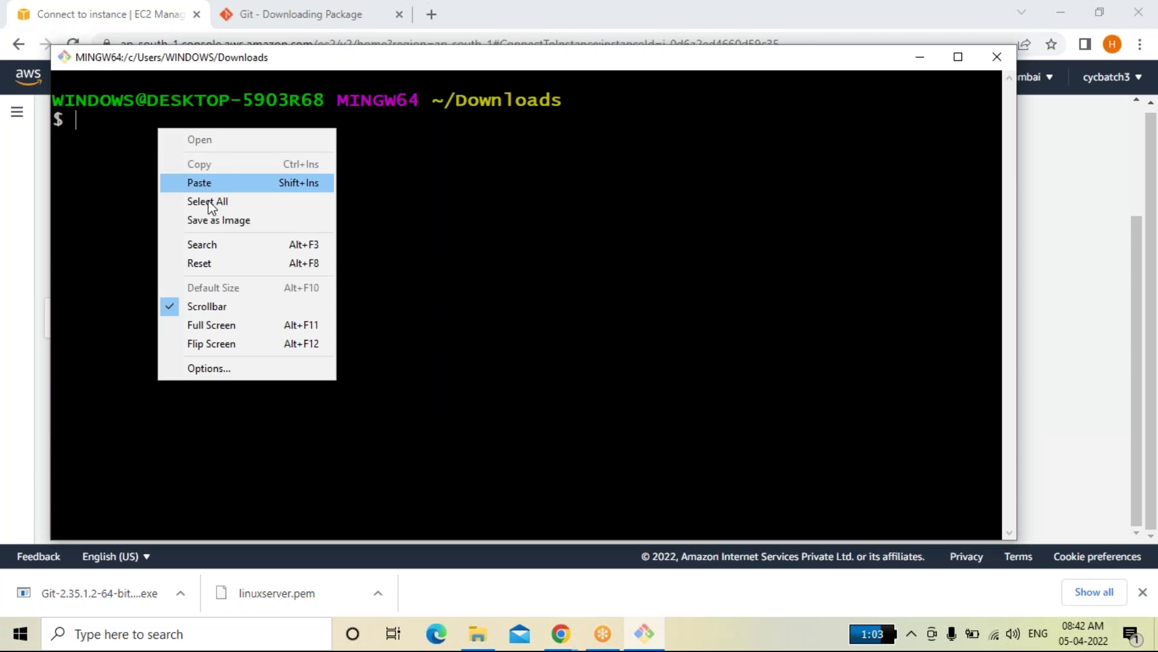
click(199, 183)
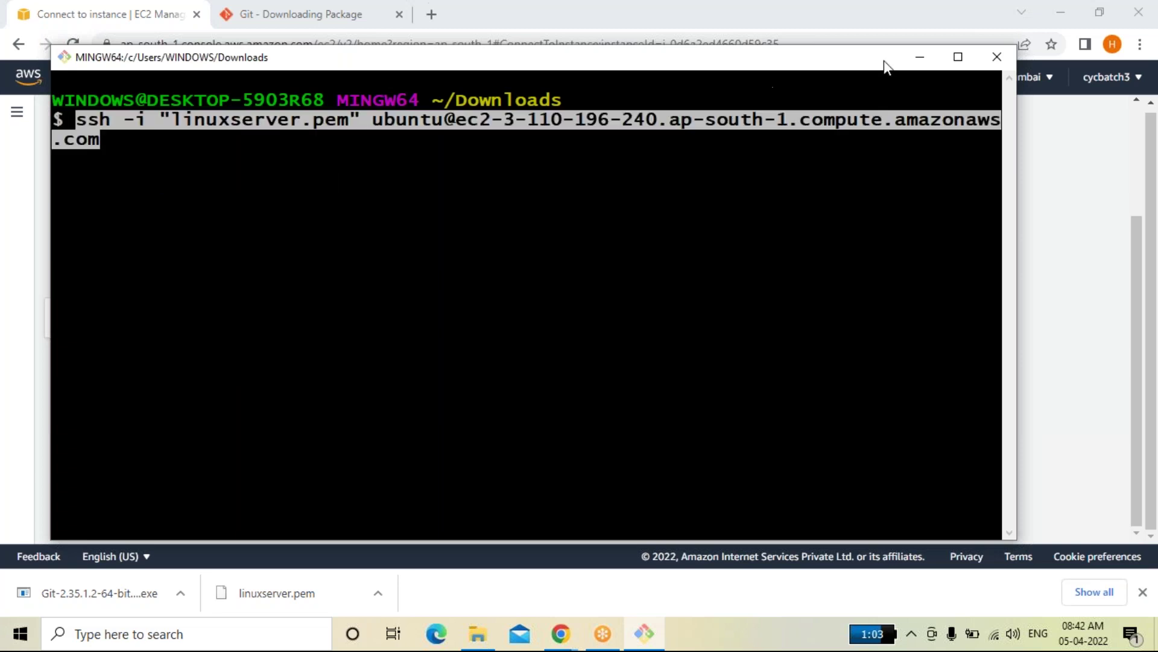
click(957, 57)
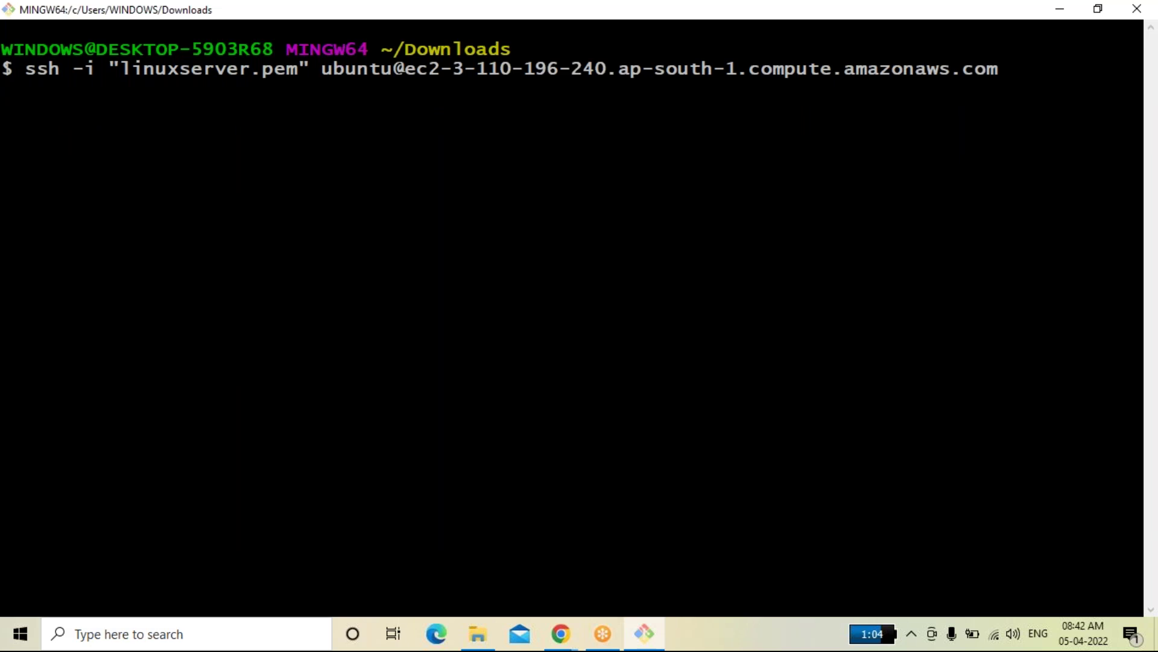
Run the pasted ssh command and answer yes to continue connecting to the EC2 host.
key(Return)
text(yes)
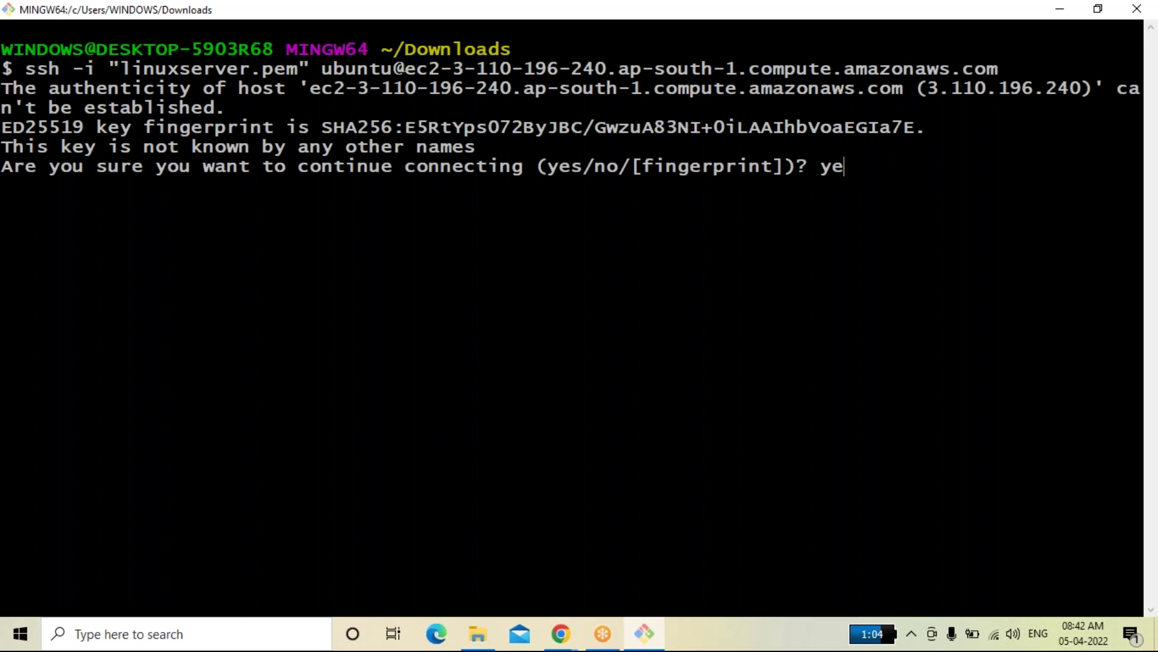
key(Return)
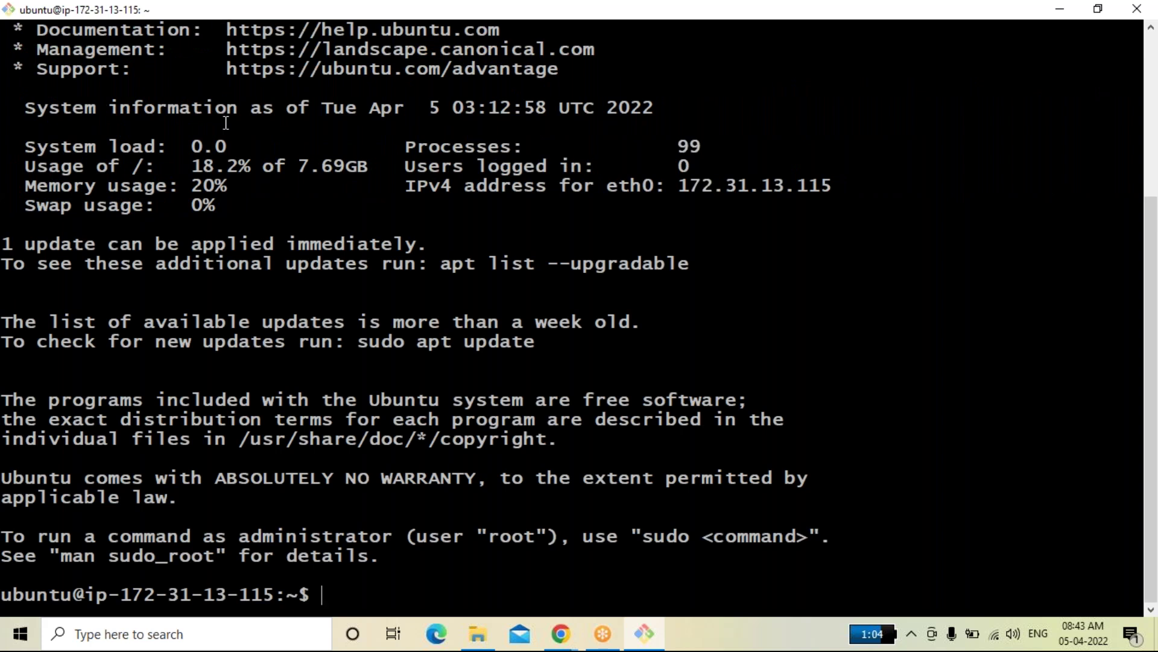
Review the Ubuntu welcome message and system information, and print the current working directory with pwd.
scroll(228, 143, up, 5)
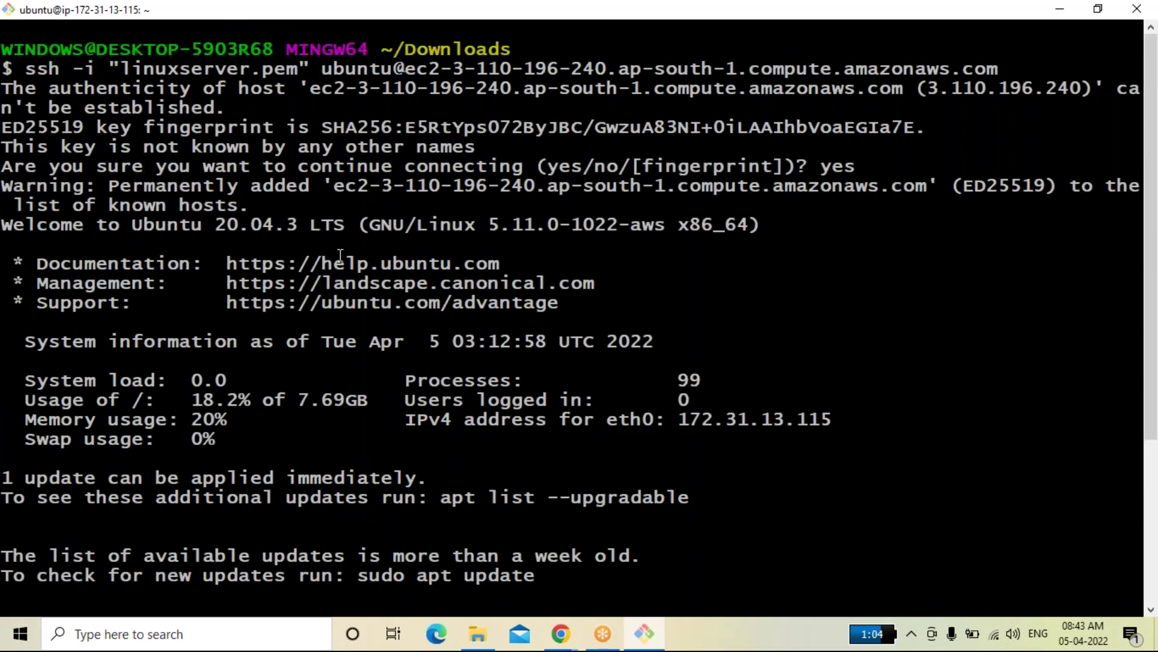
scroll(315, 238, down, 2)
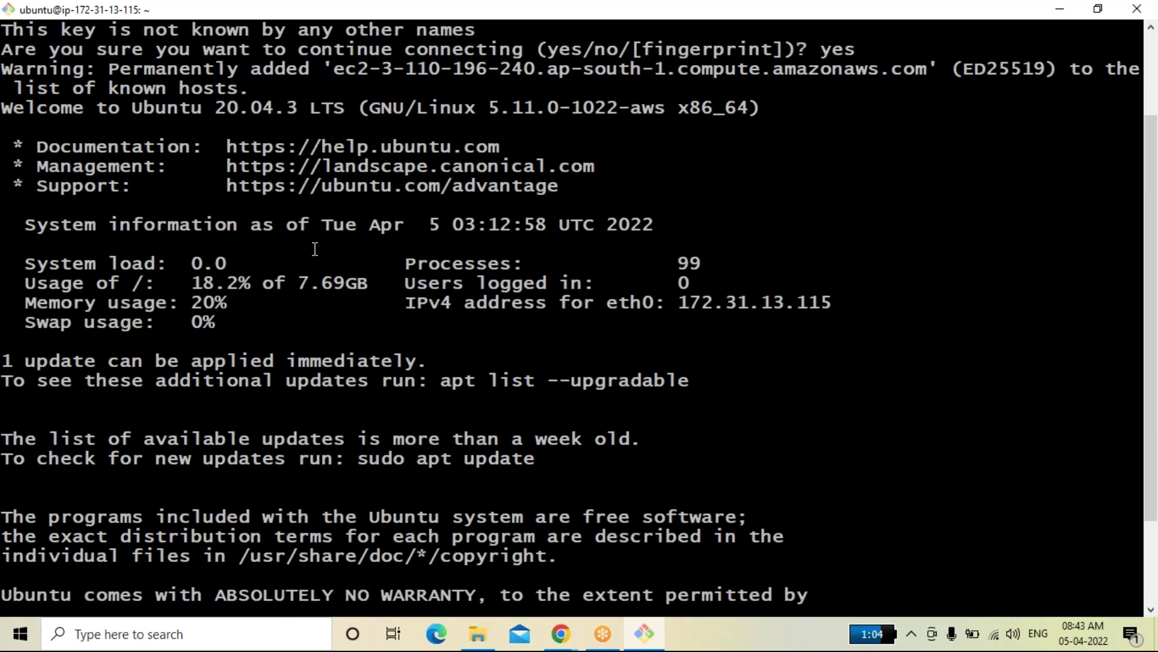
scroll(313, 304, down, 2)
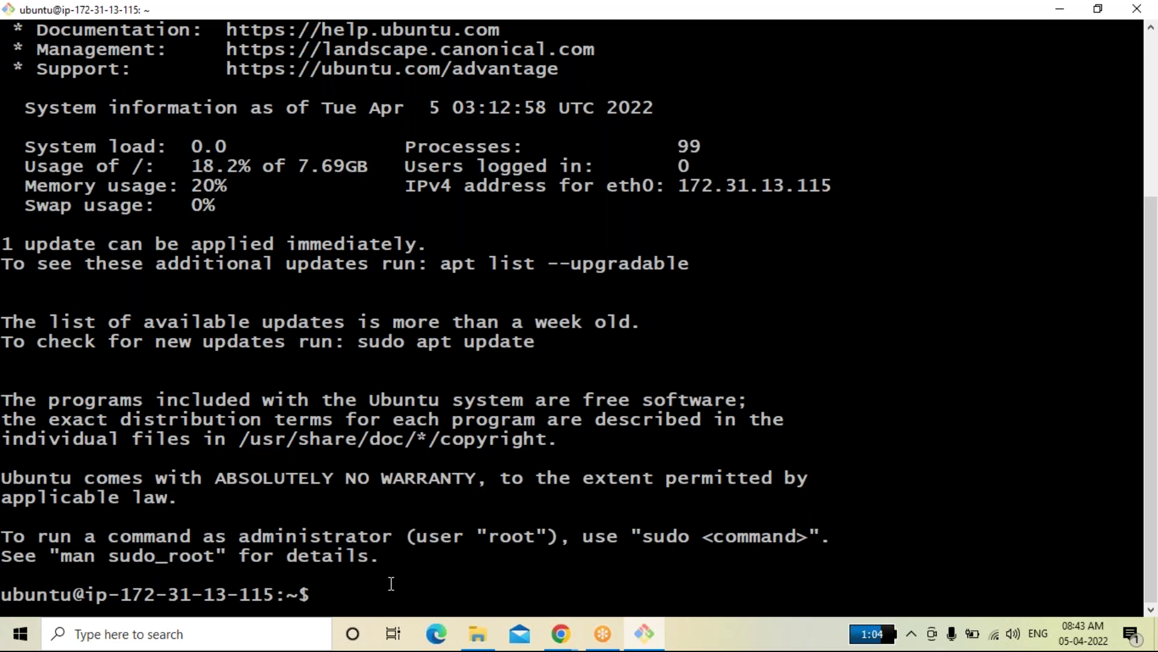
text(pwd)
key(Return)
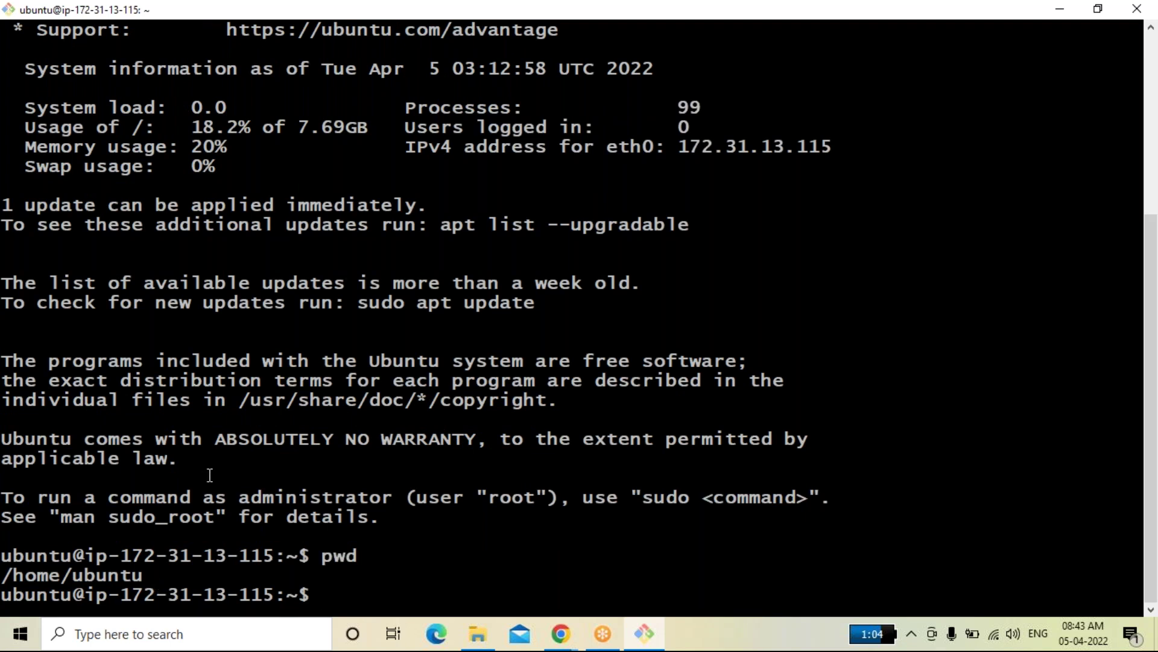
scroll(210, 475, up, 5)
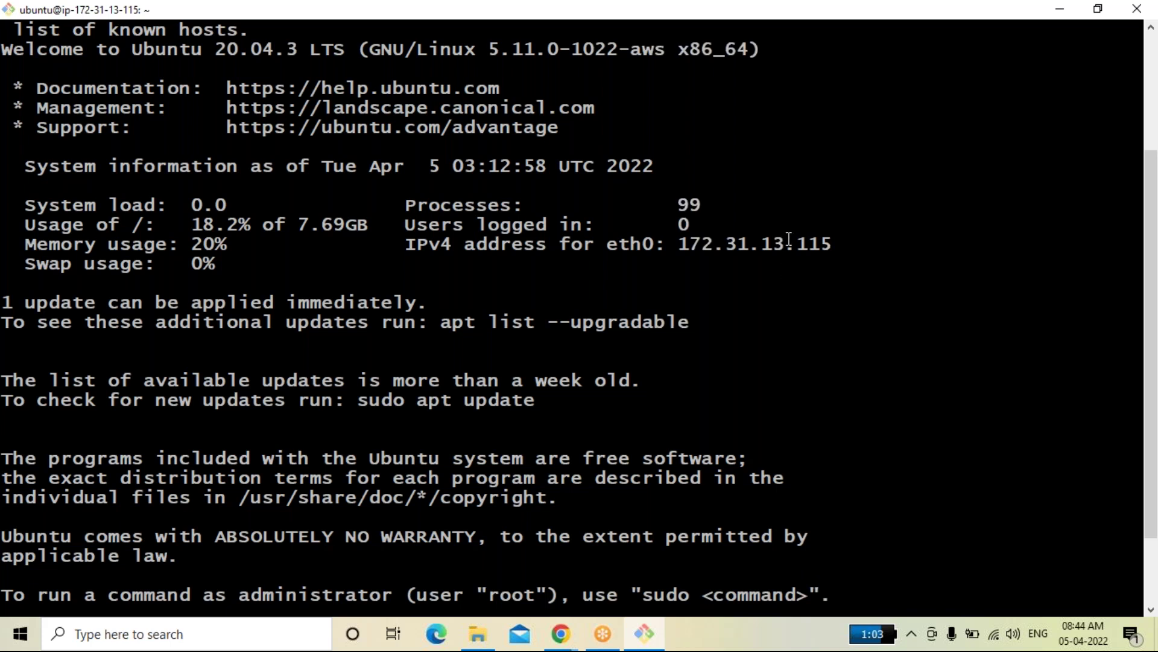
text(pwd)
key(Return)
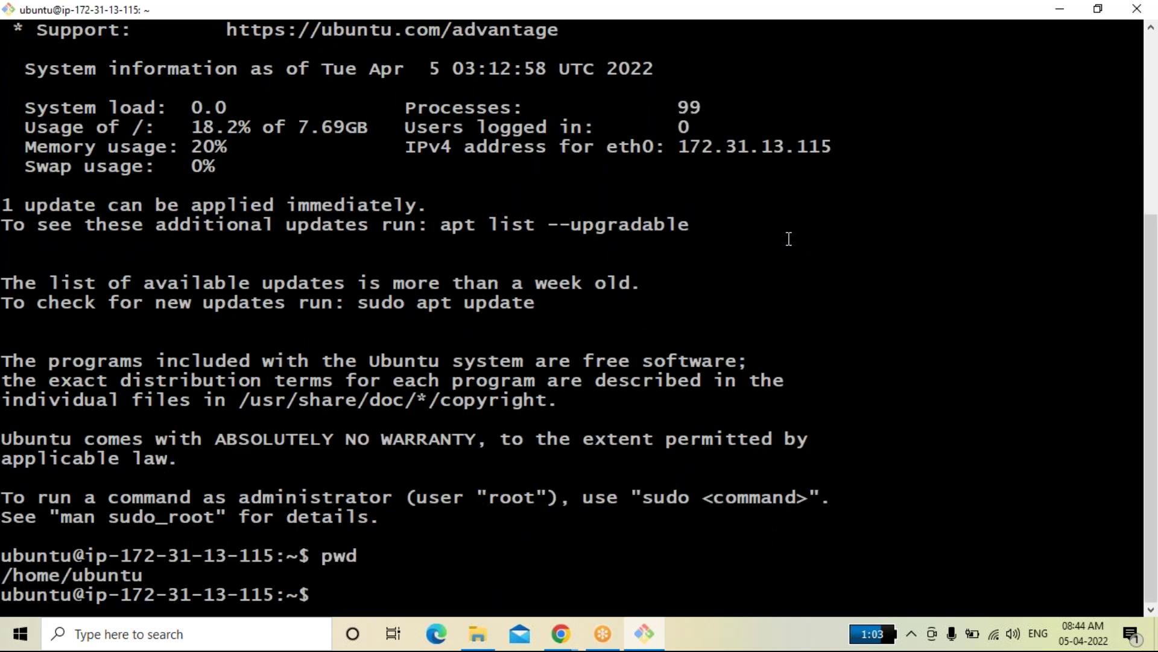